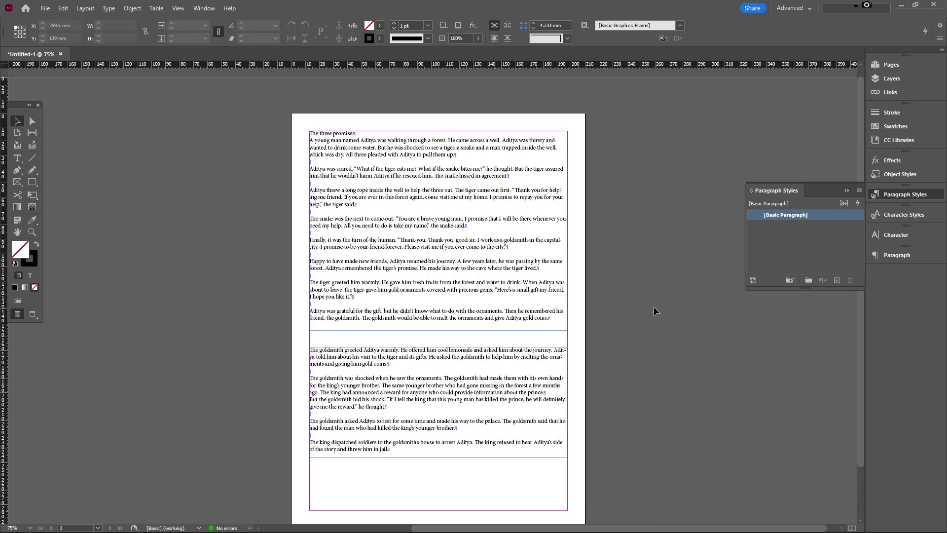
- Highlight a letter, single words and whole paragraphs of the story in the upper text frame to show different text ranges
{"action": "scroll", "coordinate": [372, 302], "scroll_direction": "up", "scroll_amount": 3}
{"action": "double_click", "coordinate": [360, 276]}
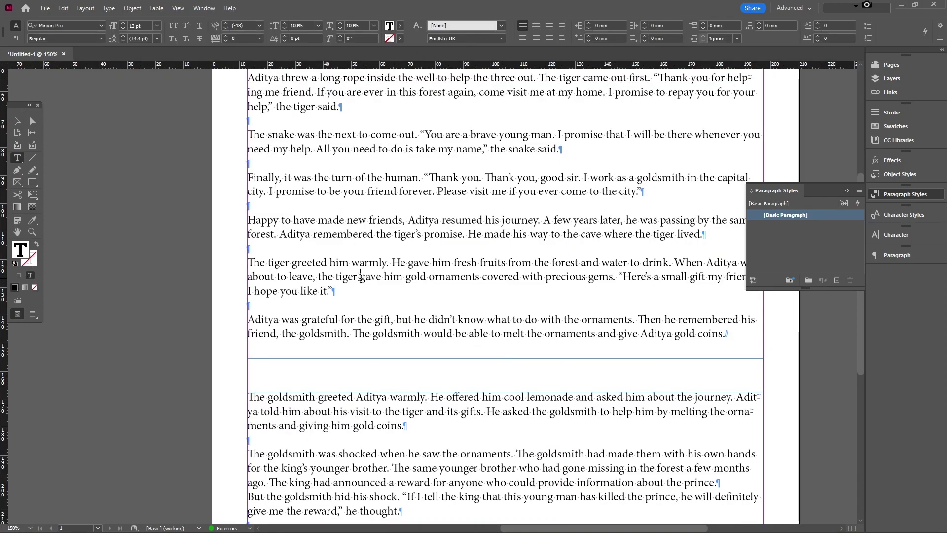
{"action": "left_click_drag", "start_coordinate": [368, 276], "coordinate": [365, 277]}
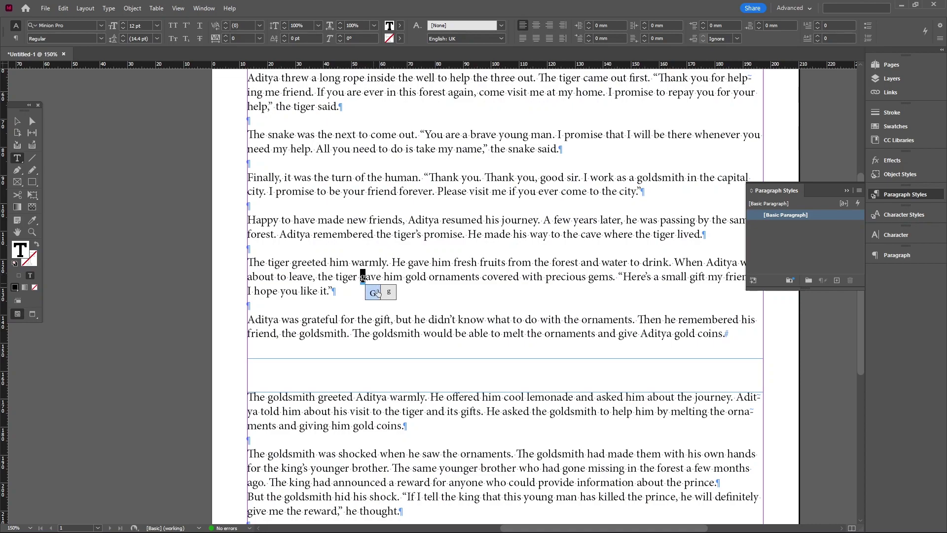
{"action": "left_click_drag", "start_coordinate": [361, 276], "coordinate": [386, 276]}
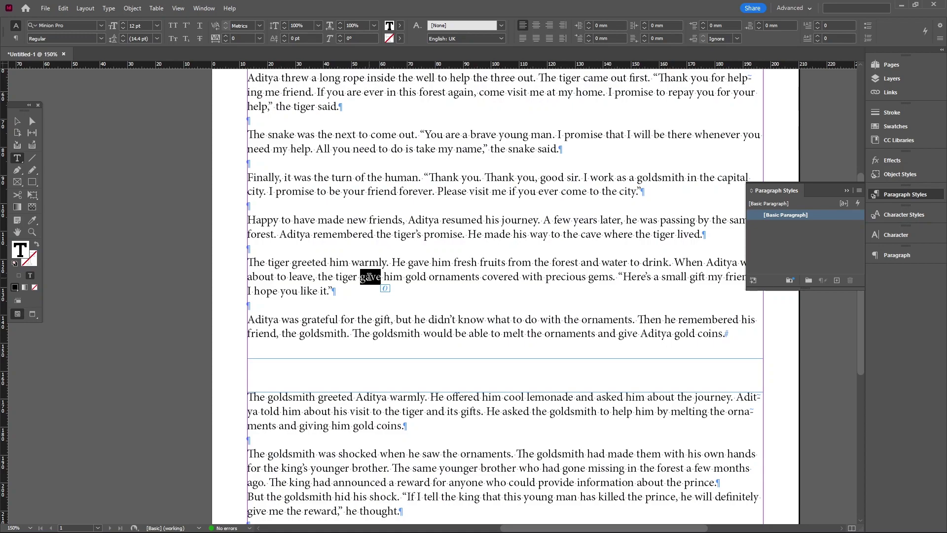
{"action": "left_click_drag", "start_coordinate": [347, 221], "coordinate": [399, 220]}
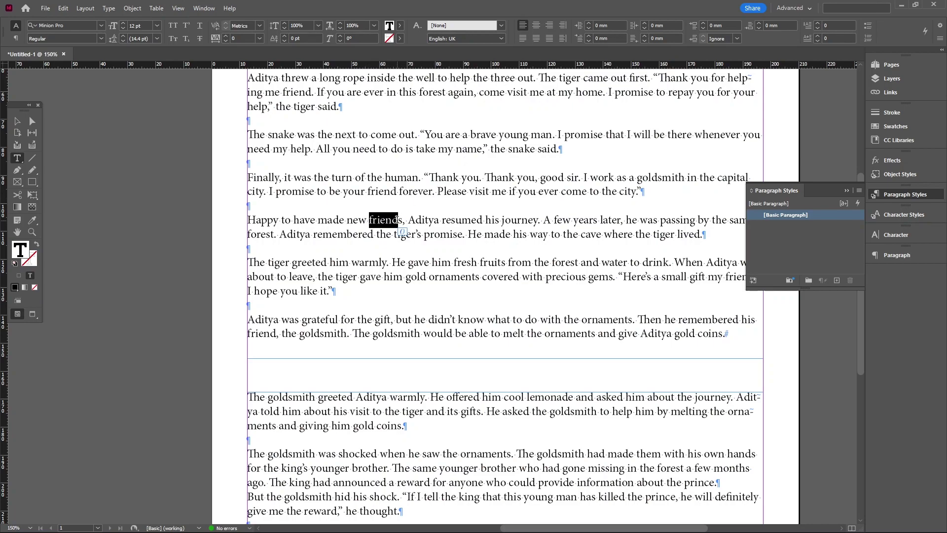
{"action": "left_click_drag", "start_coordinate": [248, 221], "coordinate": [703, 232]}
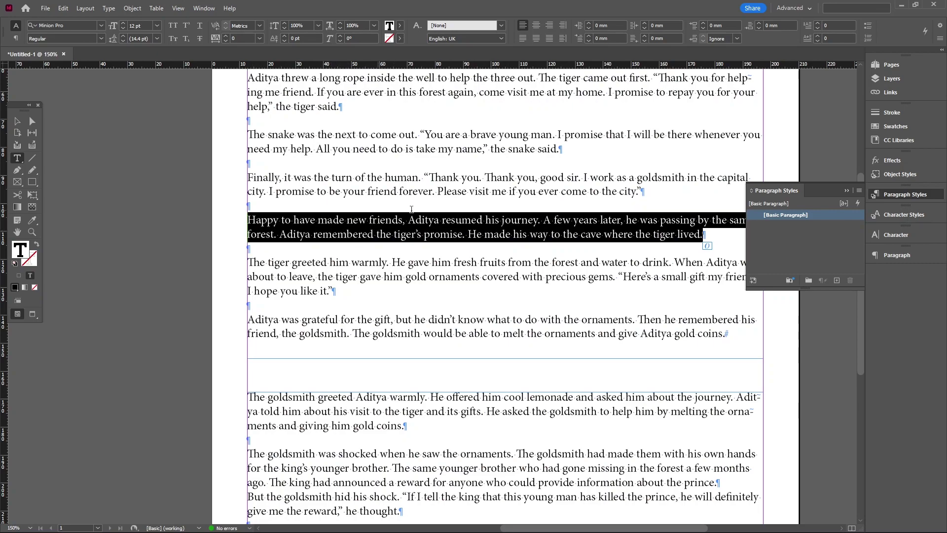
{"action": "left_click_drag", "start_coordinate": [251, 262], "coordinate": [729, 336]}
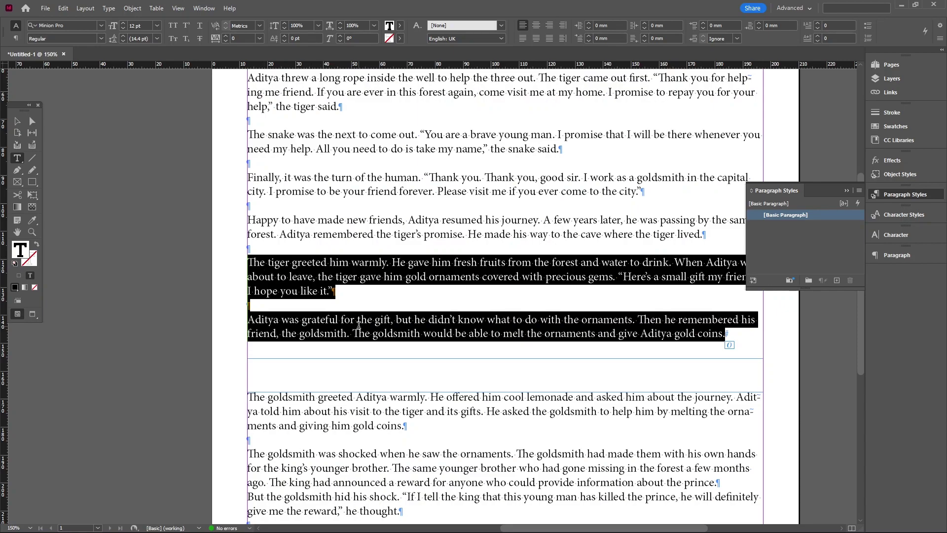
{"action": "scroll", "coordinate": [378, 318], "scroll_direction": "up", "scroll_amount": 2}
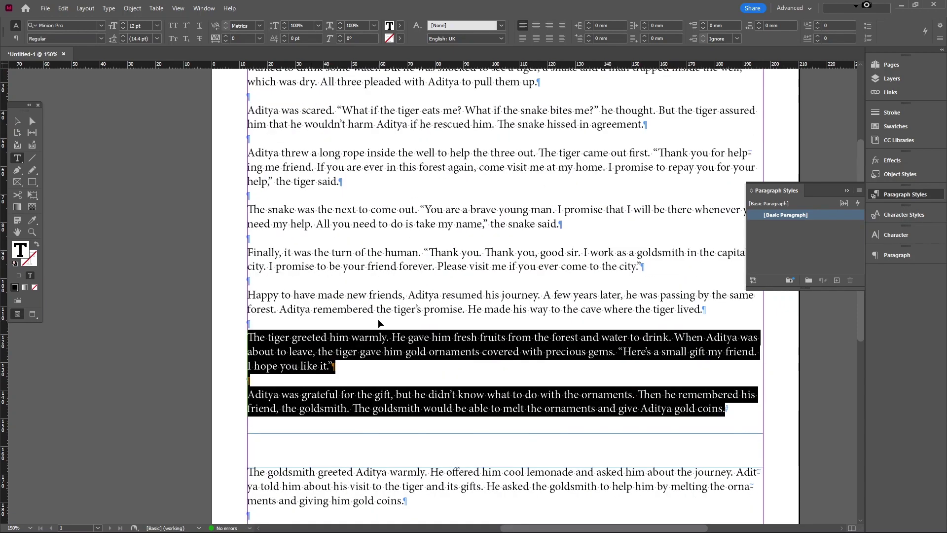
- Try moving the upper and lower story text frames out of the page margins, undoing each move
{"action": "scroll", "coordinate": [378, 319], "scroll_direction": "down", "scroll_amount": 3}
{"action": "left_click", "coordinate": [23, 120]}
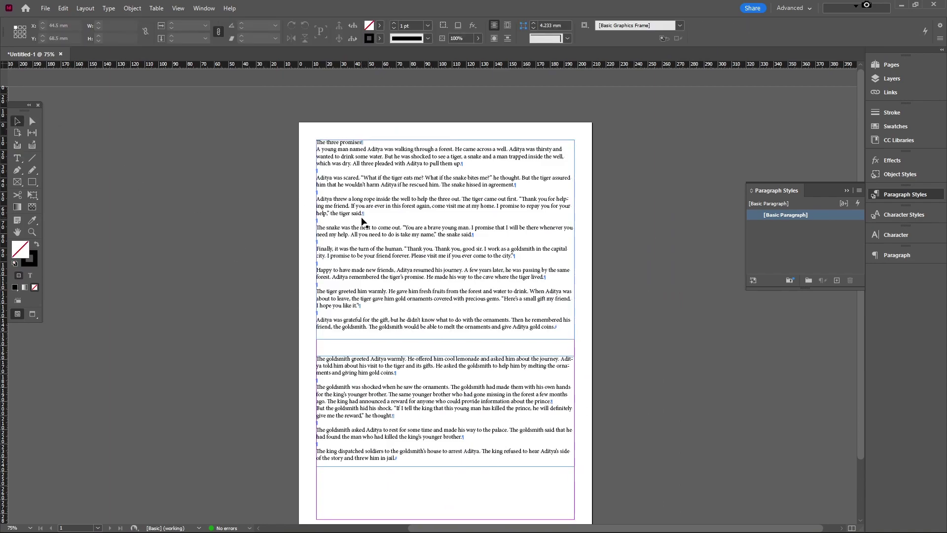
{"action": "left_click_drag", "start_coordinate": [367, 249], "coordinate": [437, 222]}
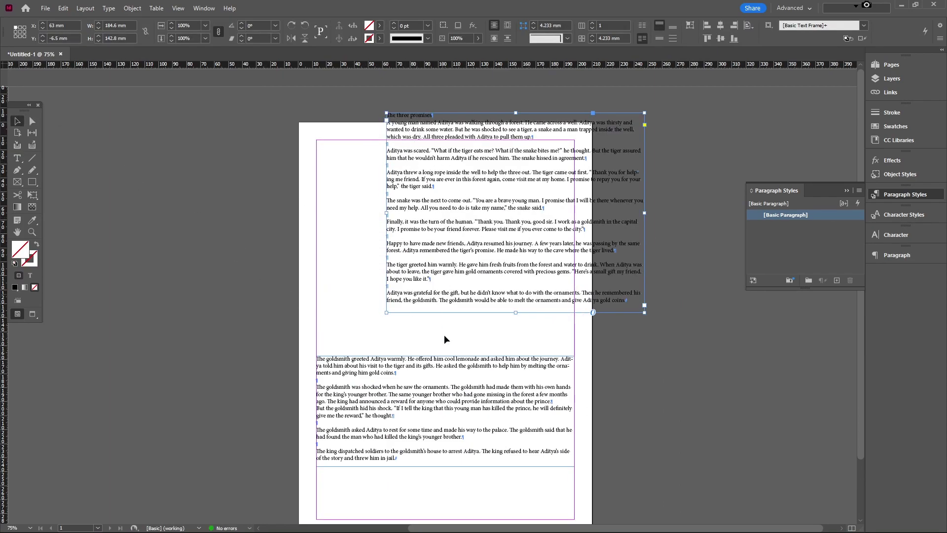
{"action": "key", "text": "ctrl+z"}
{"action": "left_click_drag", "start_coordinate": [388, 392], "coordinate": [475, 413]}
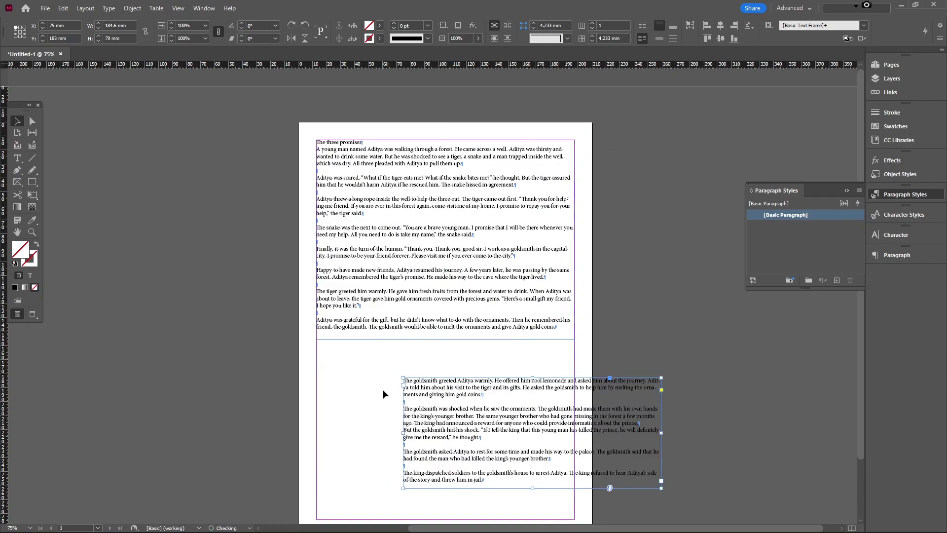
{"action": "key", "text": "ctrl+z"}
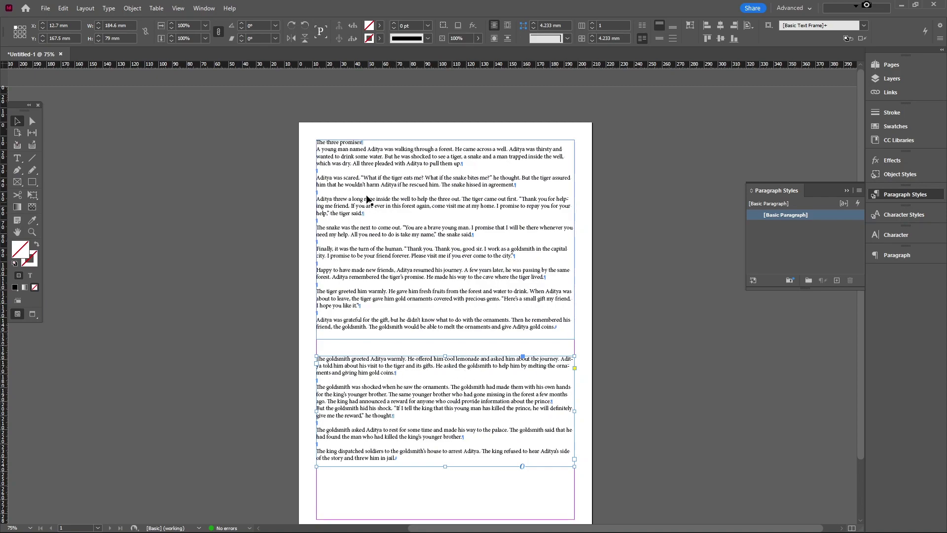
- Highlight the title line "The three promises" and the first two story paragraphs one after another
{"action": "scroll", "coordinate": [362, 152], "scroll_direction": "up", "scroll_amount": 2}
{"action": "scroll", "coordinate": [318, 140], "scroll_direction": "up", "scroll_amount": 2}
{"action": "double_click", "coordinate": [274, 135]}
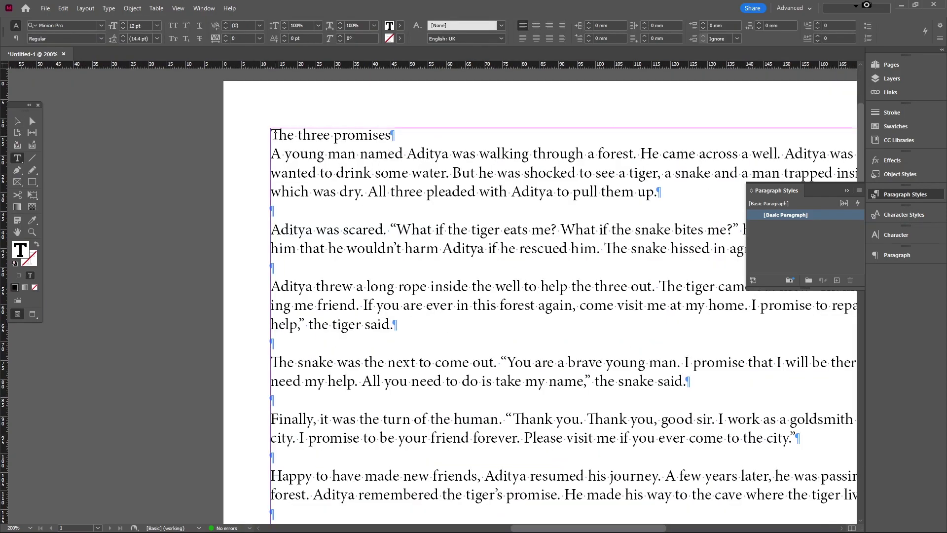
{"action": "double_click", "coordinate": [393, 133]}
{"action": "left_click_drag", "start_coordinate": [272, 134], "coordinate": [395, 136]}
{"action": "key", "text": "ctrl+minus"}
{"action": "left_click_drag", "start_coordinate": [279, 156], "coordinate": [565, 187]}
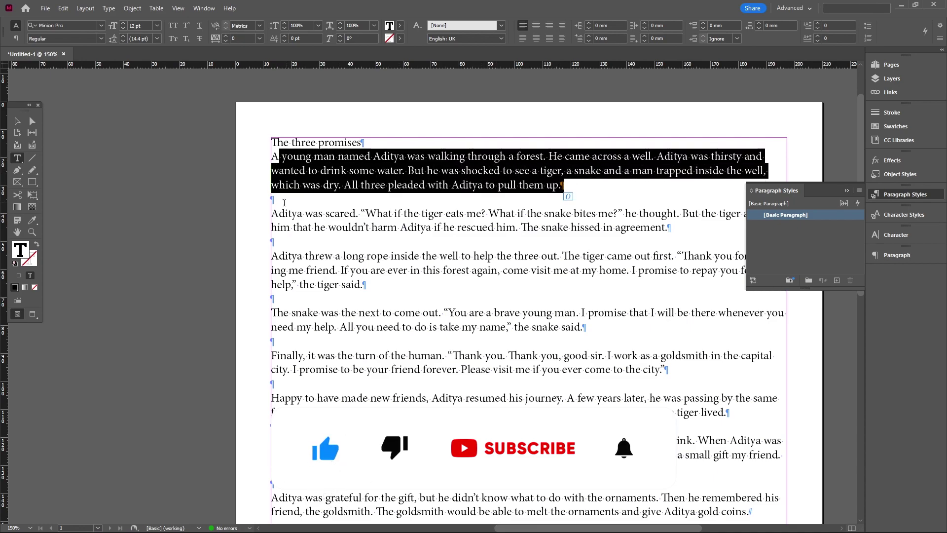
{"action": "left_click_drag", "start_coordinate": [273, 213], "coordinate": [672, 228]}
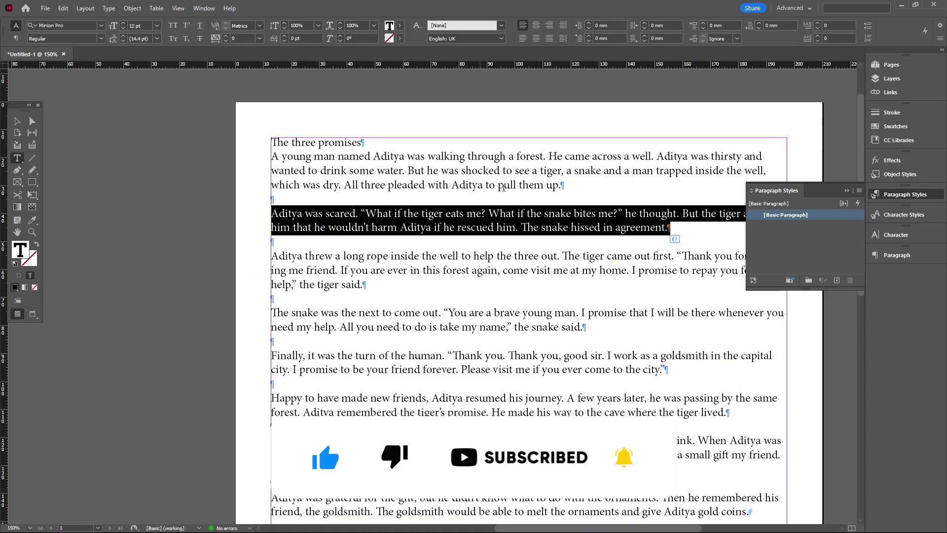
- Try increasing the space before the empty line under the first story paragraph and return it to 0 mm
{"action": "left_click", "coordinate": [287, 197]}
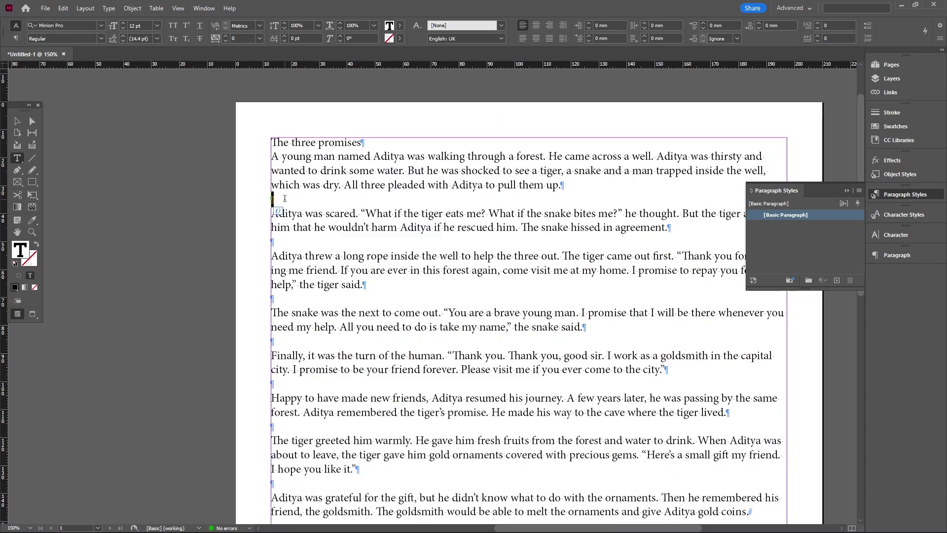
{"action": "key", "text": "ctrl+alt+t"}
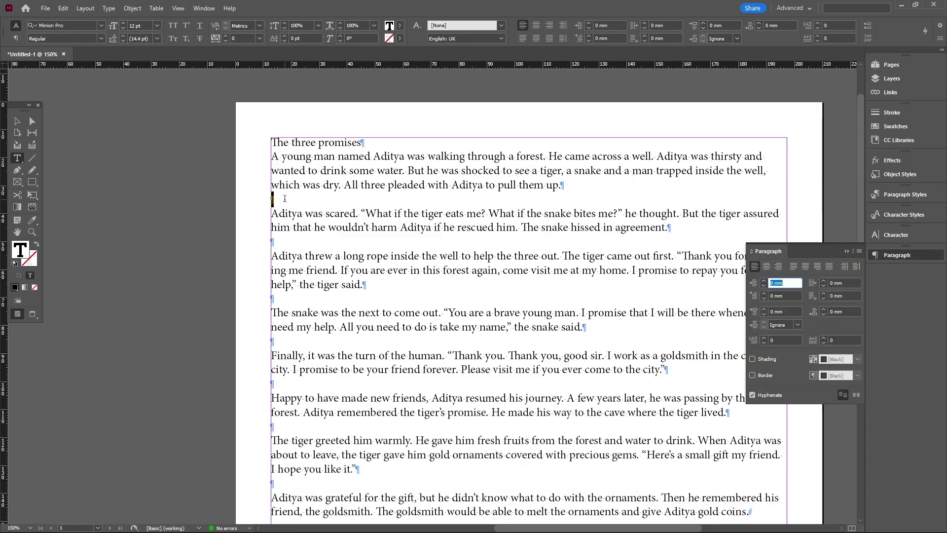
{"action": "left_click", "coordinate": [764, 309]}
{"action": "left_click", "coordinate": [764, 309]}
{"action": "left_click", "coordinate": [763, 315]}
{"action": "left_click", "coordinate": [763, 315]}
- Delete the empty line between the first and second story paragraphs and undo the deletion
{"action": "left_click", "coordinate": [274, 199]}
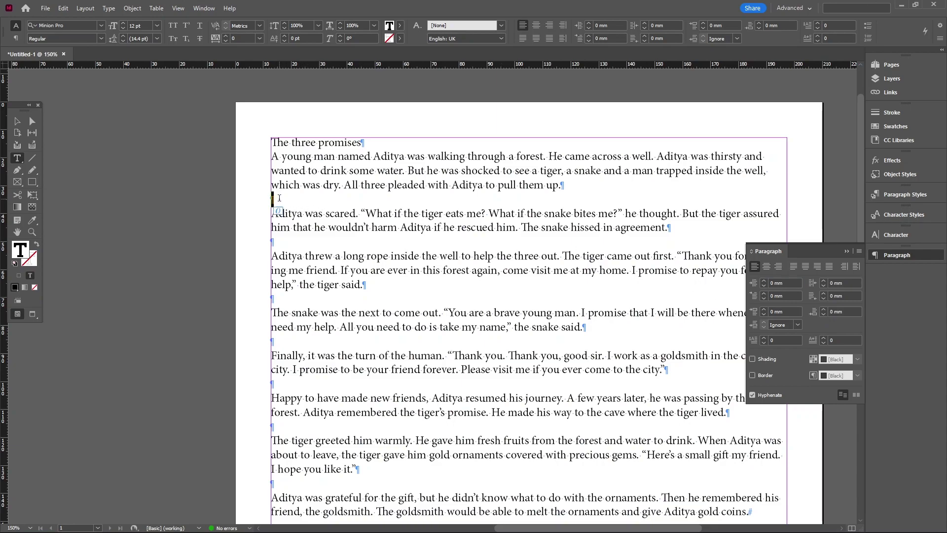
{"action": "left_click", "coordinate": [273, 242]}
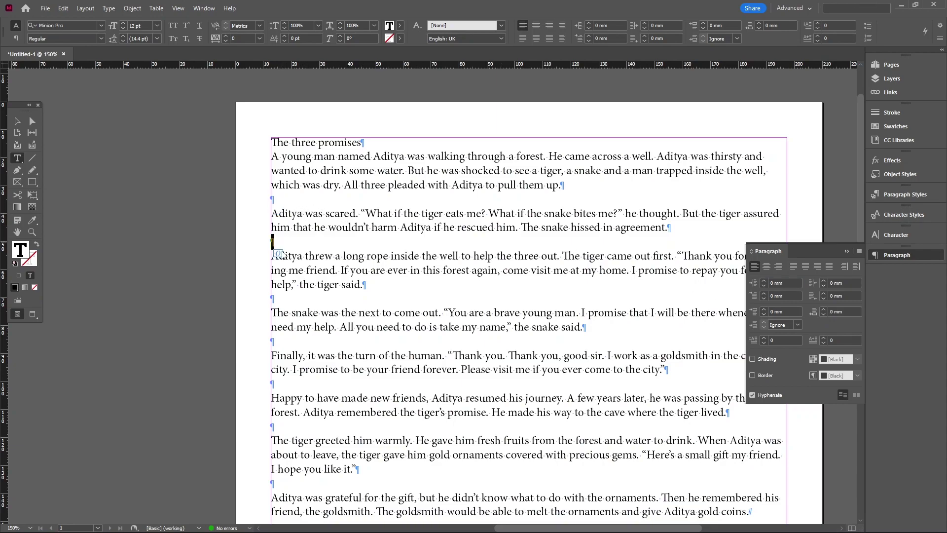
{"action": "left_click", "coordinate": [287, 197]}
{"action": "left_click", "coordinate": [274, 199]}
{"action": "key", "text": "BackSpace"}
{"action": "left_click_drag", "start_coordinate": [300, 199], "coordinate": [345, 213]}
{"action": "left_click_drag", "start_coordinate": [307, 157], "coordinate": [339, 186]}
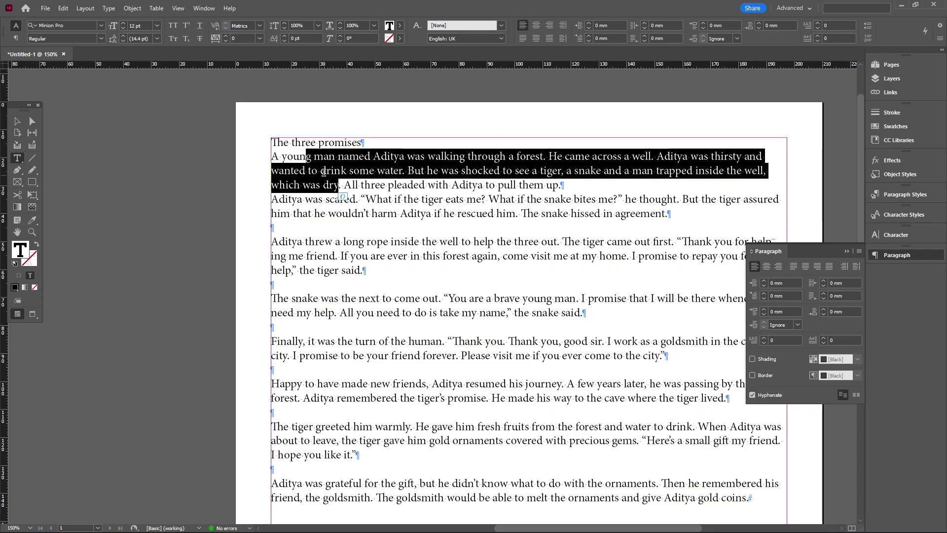
{"action": "key", "text": "ctrl+z"}
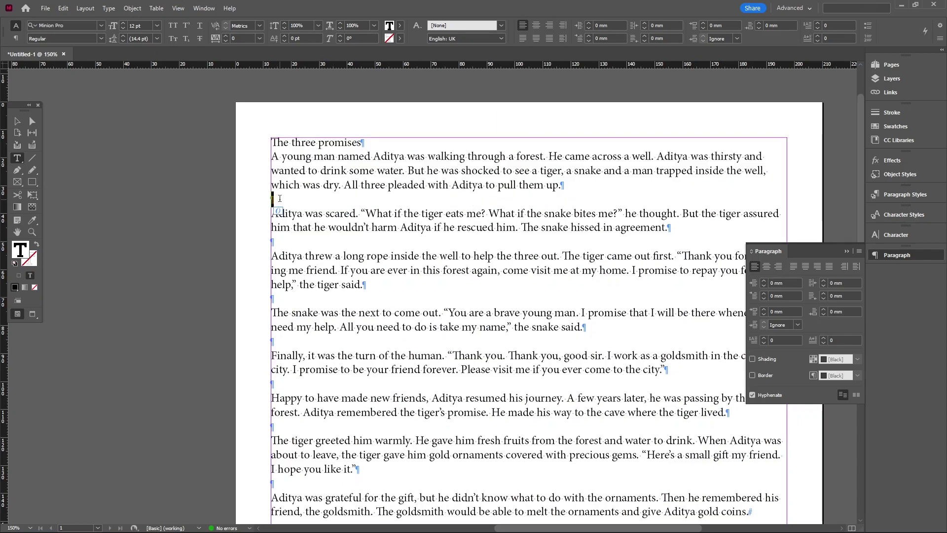
{"action": "left_click", "coordinate": [321, 176]}
- Set the title line "The three promises" in the Baby Pink font
{"action": "left_click_drag", "start_coordinate": [271, 140], "coordinate": [366, 141]}
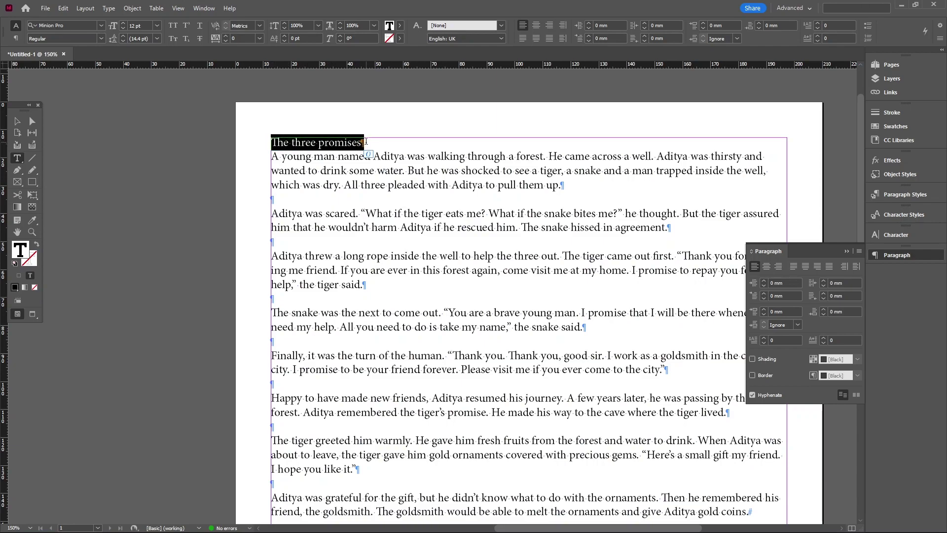
{"action": "left_click", "coordinate": [101, 25]}
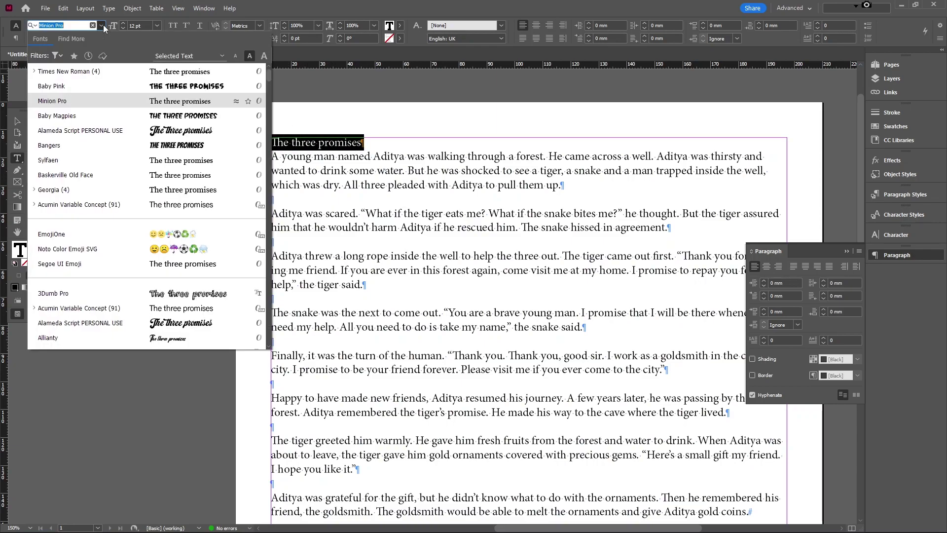
{"action": "left_click", "coordinate": [97, 86]}
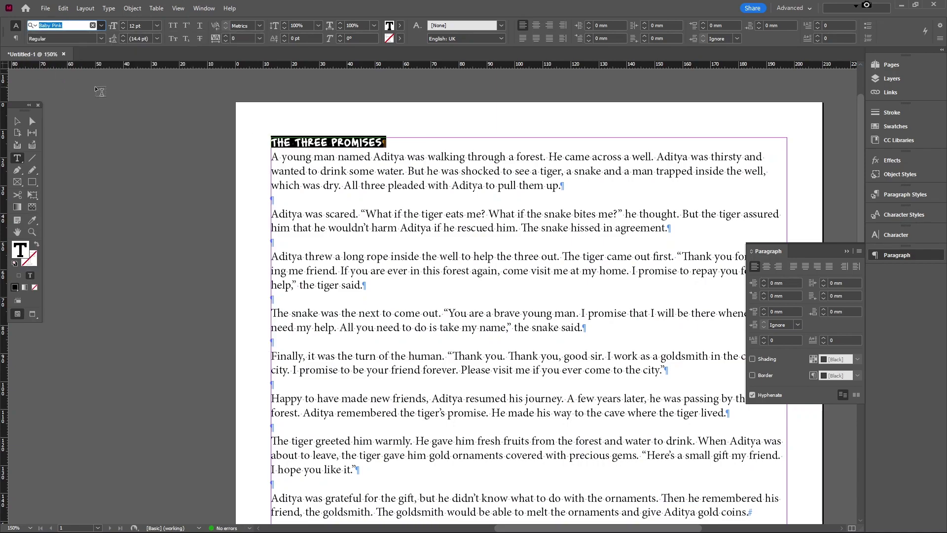
{"action": "left_click", "coordinate": [96, 39]}
- Increase the title's font size to 19 pt and centre the line
{"action": "left_click", "coordinate": [126, 23]}
{"action": "left_click", "coordinate": [126, 23]}
{"action": "left_click", "coordinate": [126, 23]}
{"action": "left_click", "coordinate": [126, 23]}
{"action": "left_click", "coordinate": [126, 23]}
{"action": "left_click", "coordinate": [126, 23]}
{"action": "left_click", "coordinate": [126, 22]}
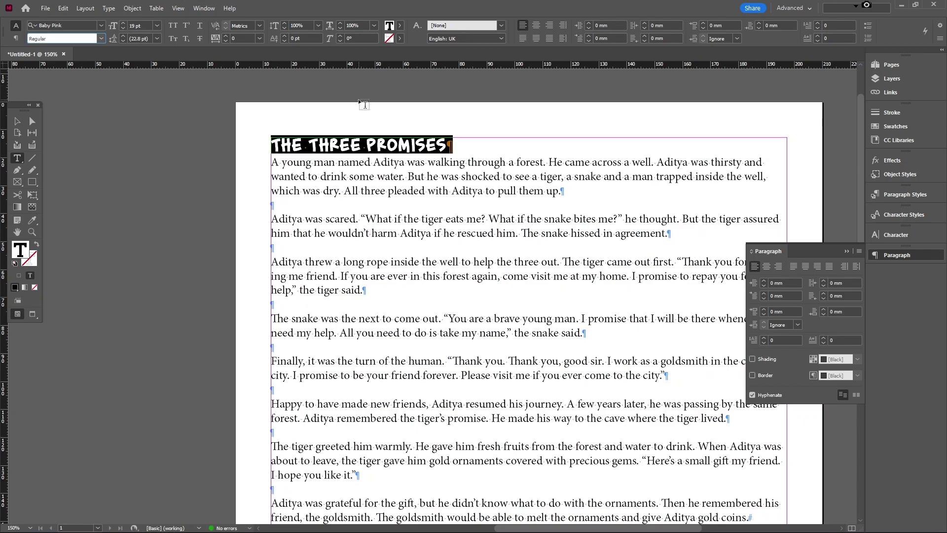
{"action": "left_click", "coordinate": [537, 26]}
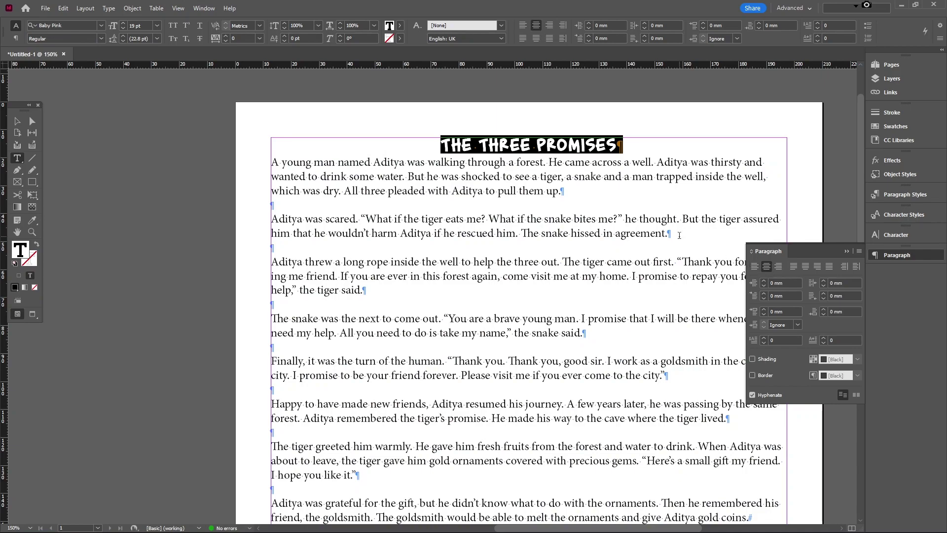
- Bring up the document's list of paragraph styles with the title still selected
{"action": "left_click", "coordinate": [205, 8]}
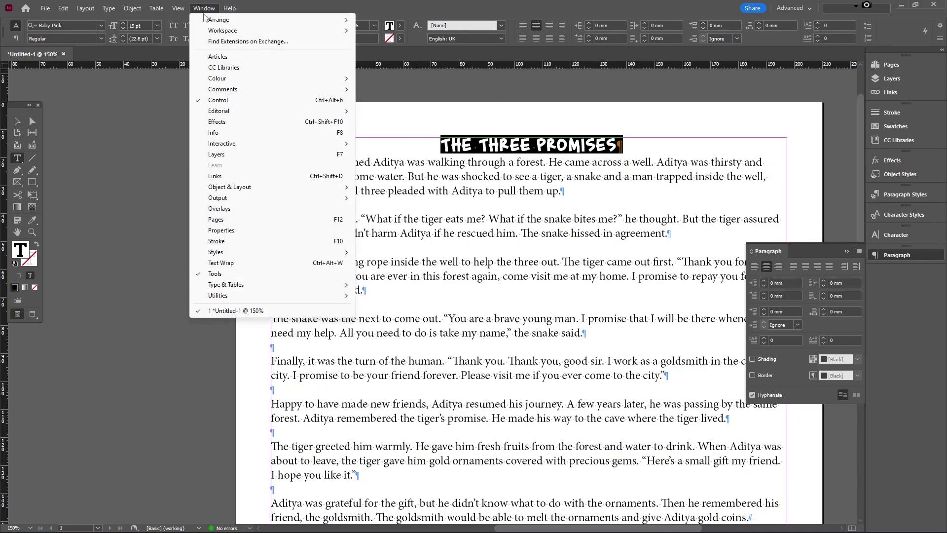
{"action": "mouse_move", "coordinate": [238, 252]}
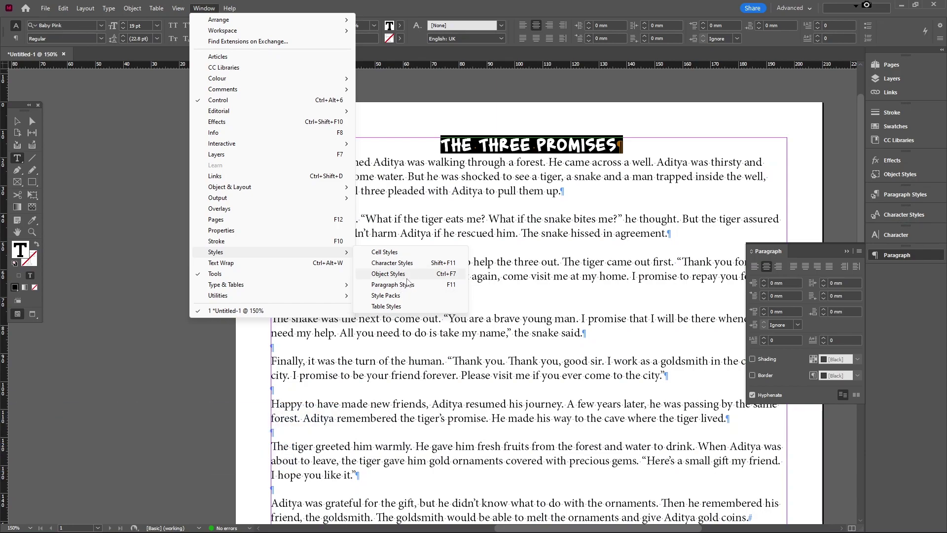
{"action": "left_click", "coordinate": [393, 284]}
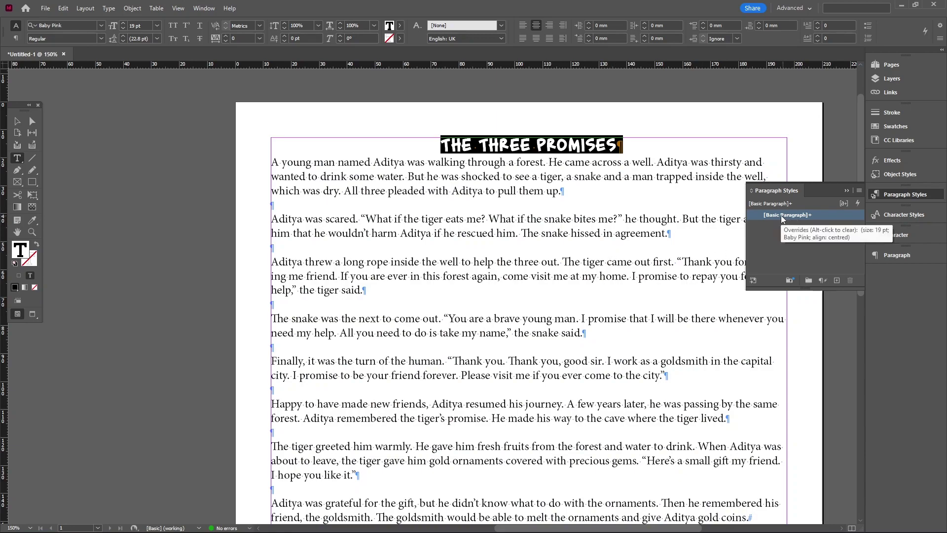
- Examine the basic character format, shading and justification options of the [Basic Paragraph] style and leave them without changes
{"action": "left_click_drag", "start_coordinate": [456, 219], "coordinate": [565, 234]}
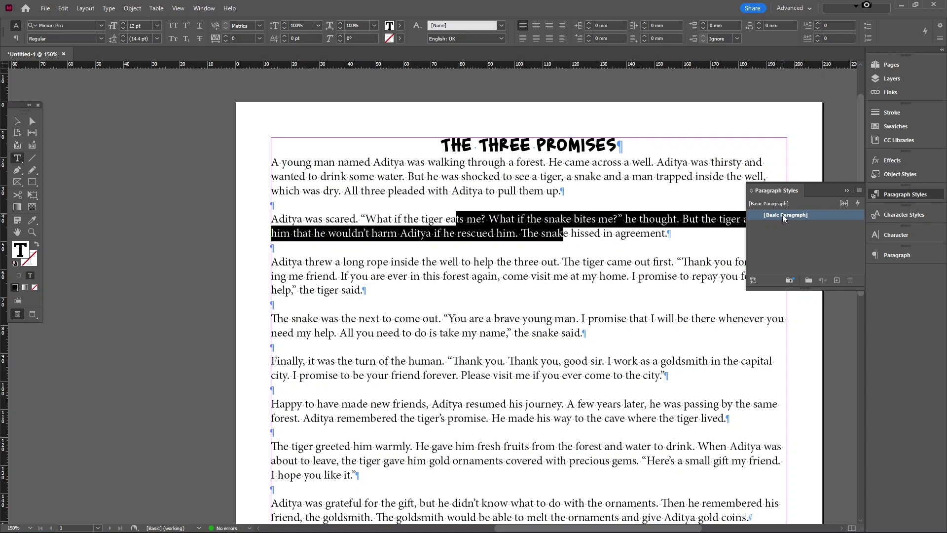
{"action": "double_click", "coordinate": [782, 214]}
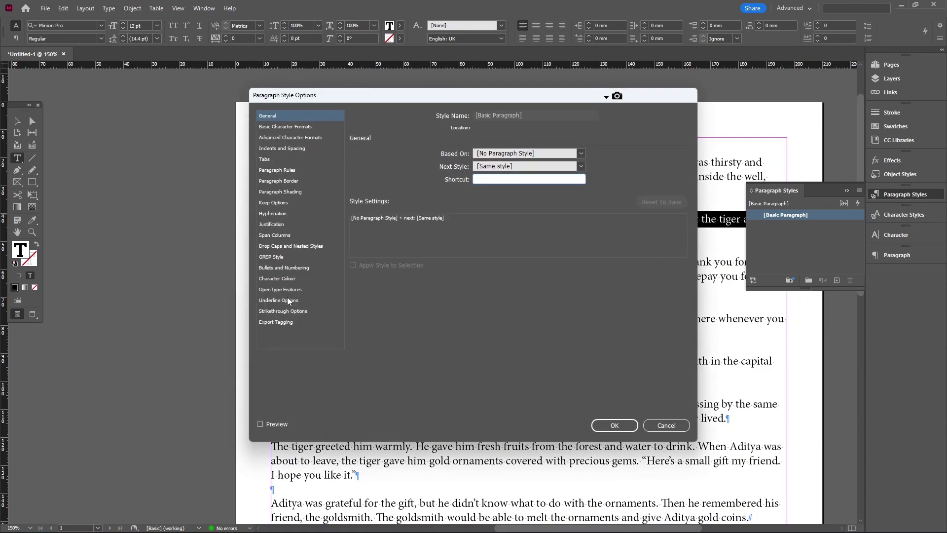
{"action": "left_click", "coordinate": [277, 126]}
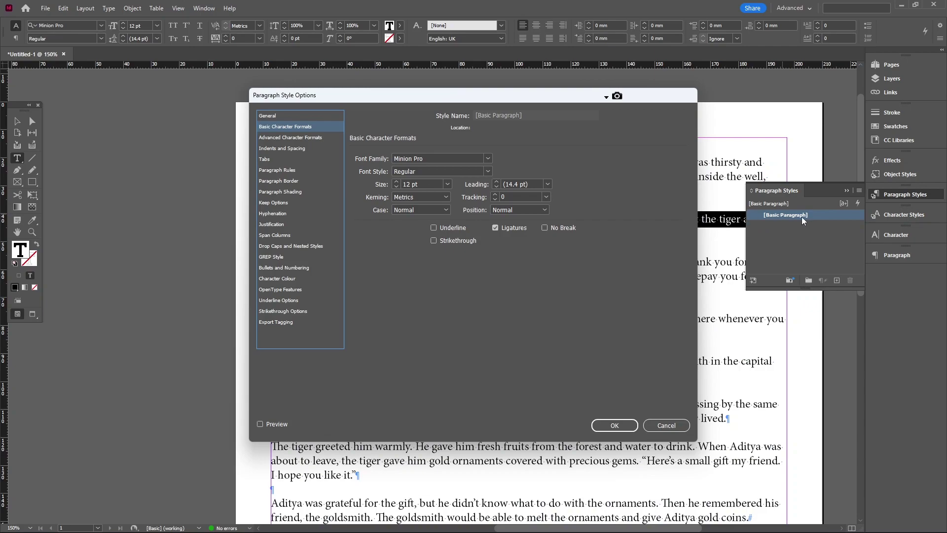
{"action": "left_click", "coordinate": [289, 193]}
{"action": "left_click", "coordinate": [287, 224]}
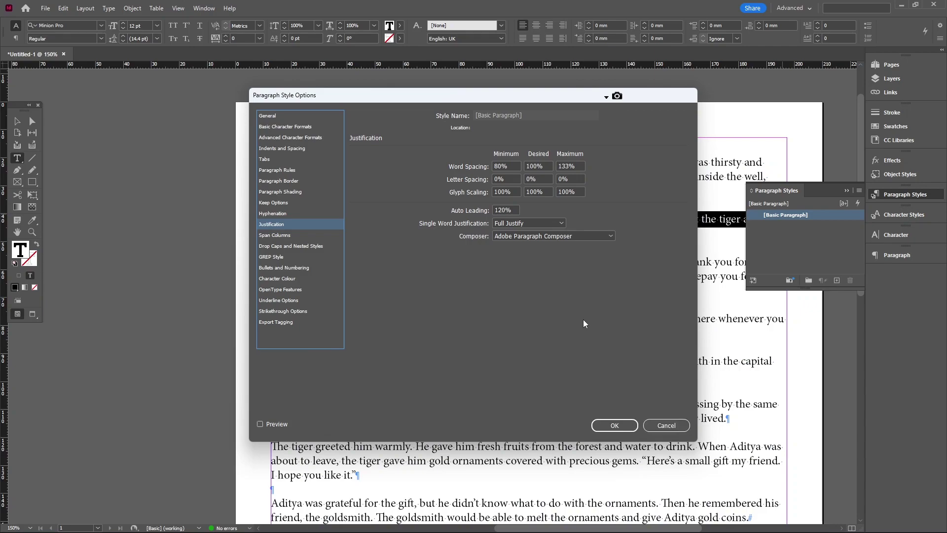
{"action": "left_click", "coordinate": [666, 425]}
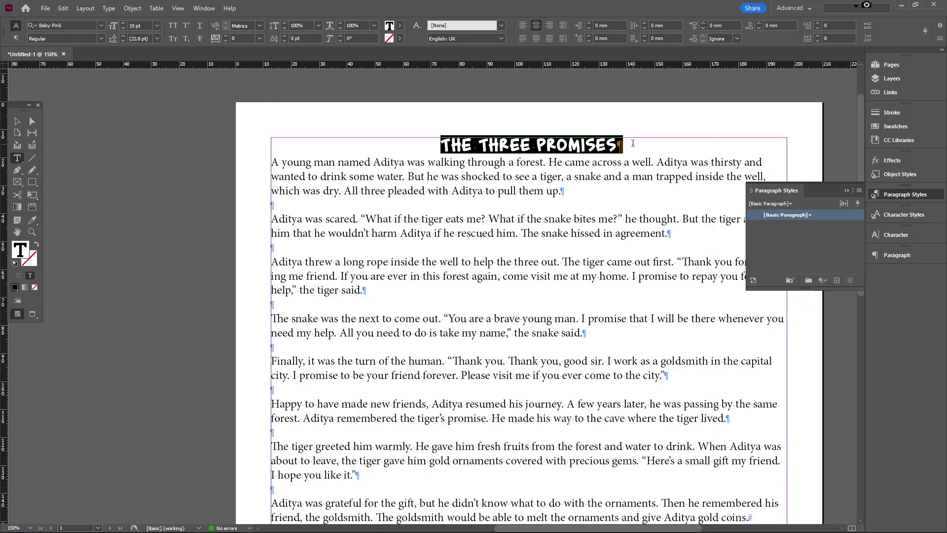
- Colour the title text with the magenta swatch C=0 M=100 Y=0 K=0
{"action": "key", "text": "F5"}
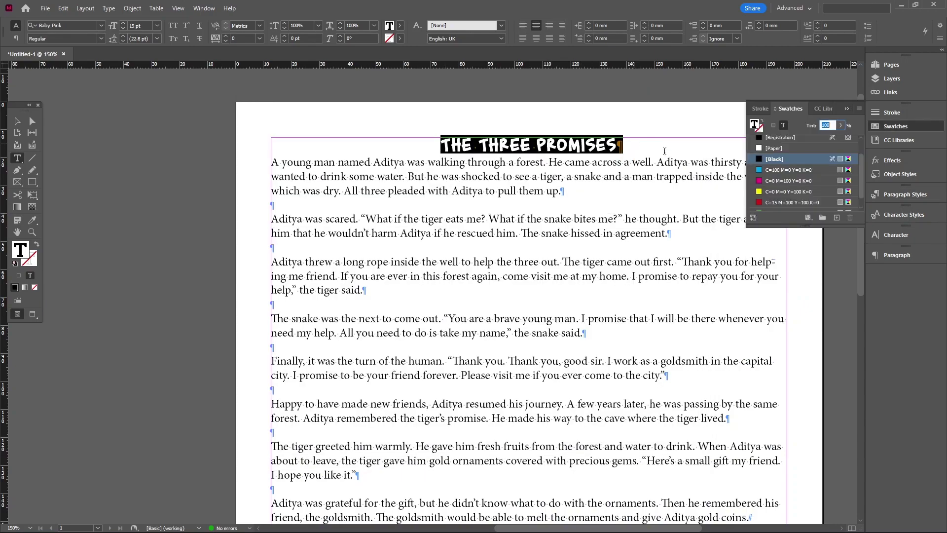
{"action": "left_click", "coordinate": [781, 181]}
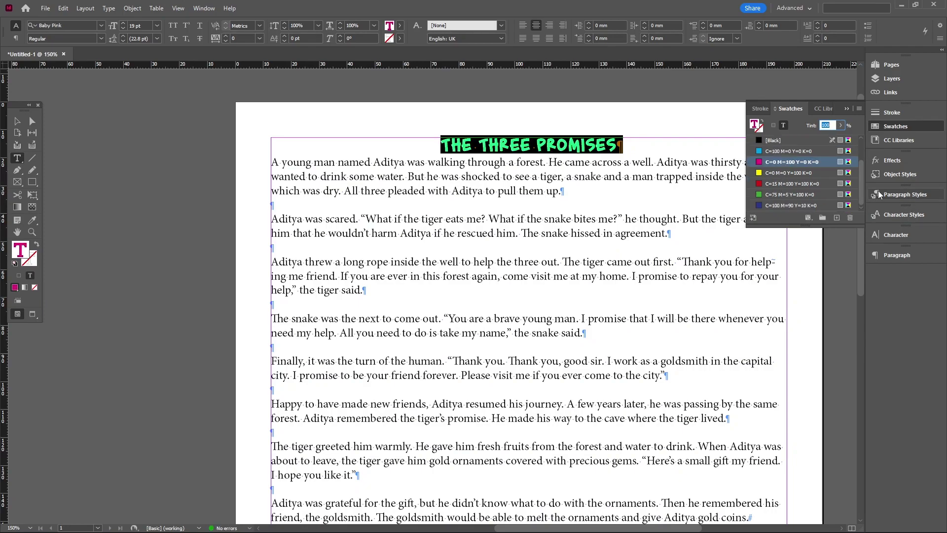
- Create a paragraph style from the selected title's formatting and name it Title
{"action": "left_click", "coordinate": [894, 194]}
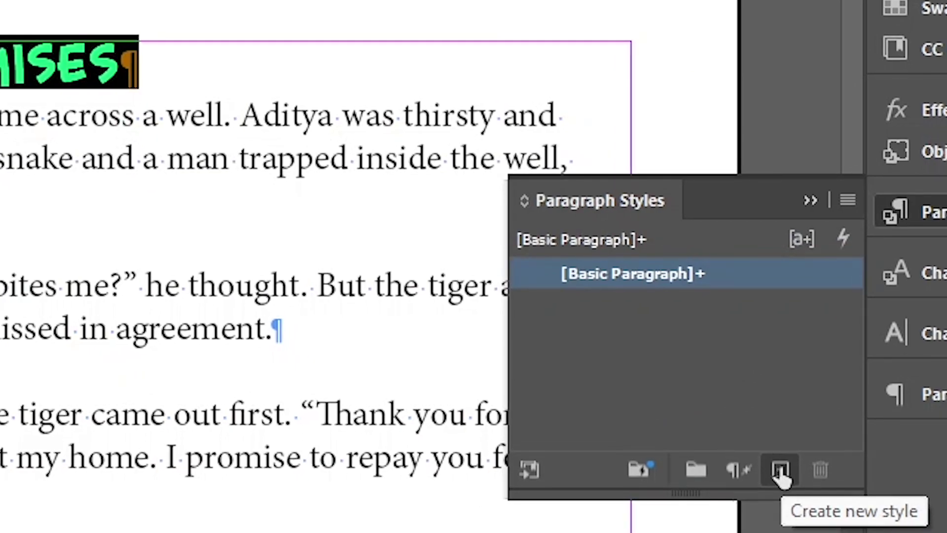
{"action": "left_click", "coordinate": [781, 470]}
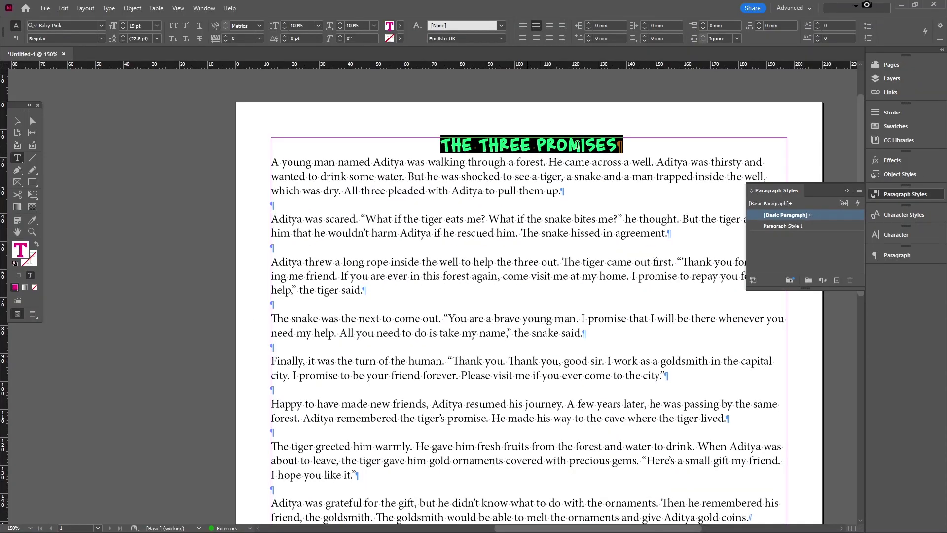
{"action": "double_click", "coordinate": [784, 226]}
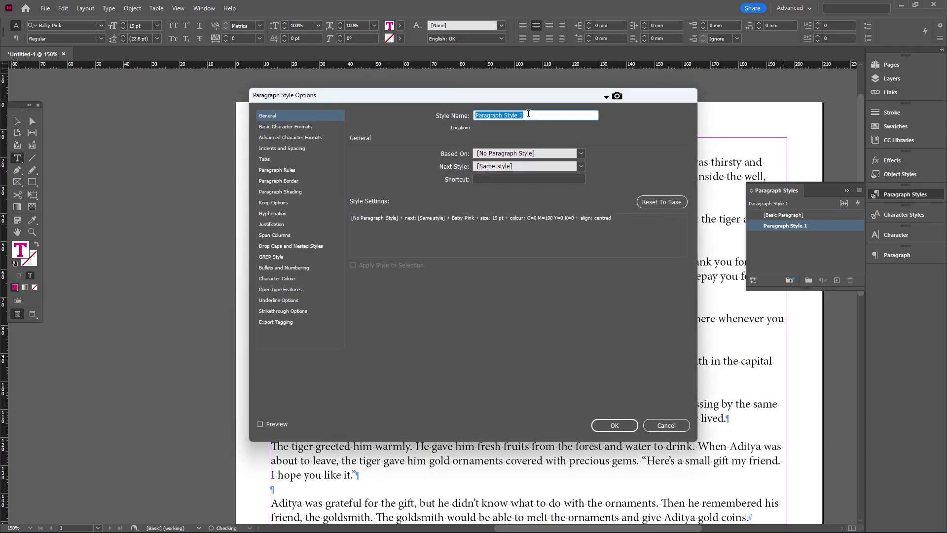
{"action": "type", "text": "Title"}
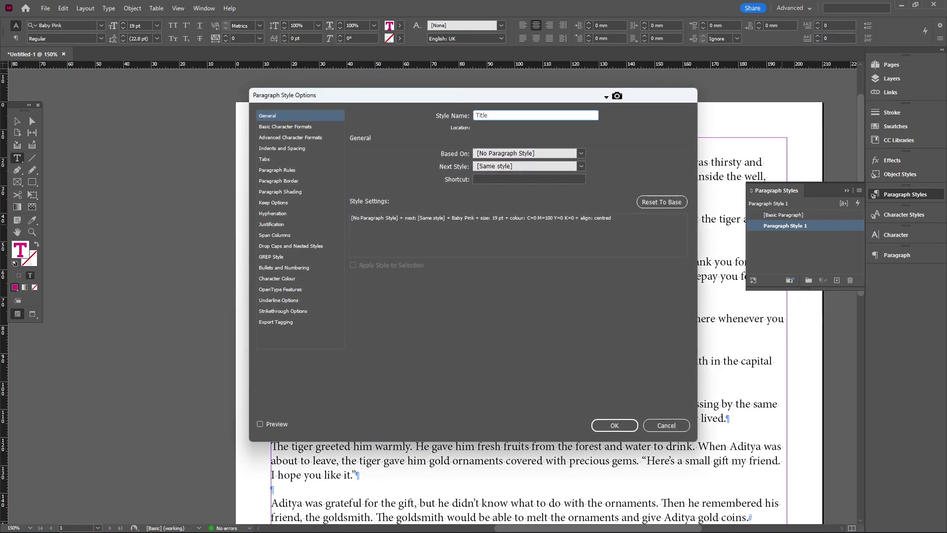
{"action": "left_click", "coordinate": [615, 426]}
{"action": "key", "text": "ctrl+minus"}
{"action": "left_click_drag", "start_coordinate": [446, 151], "coordinate": [622, 154]}
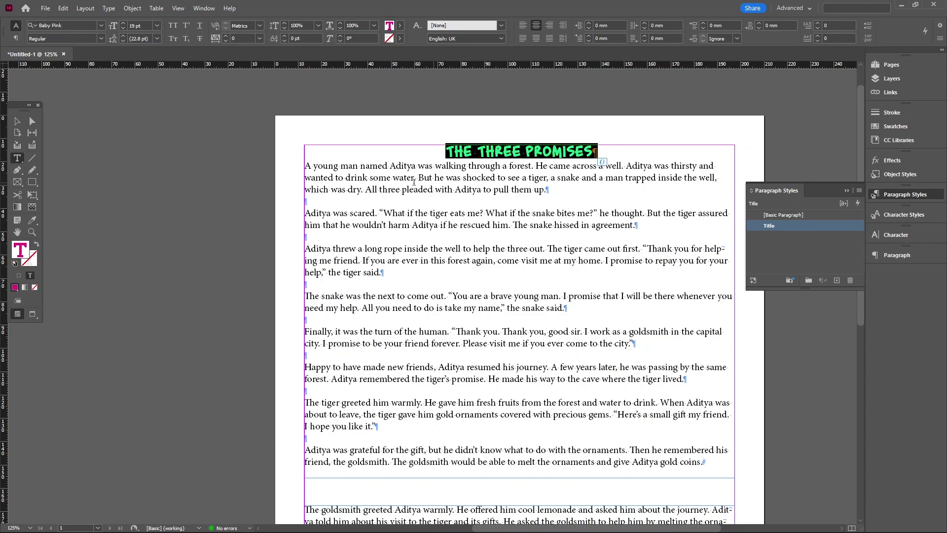
- Format all story paragraphs in the text frame below the title in Georgia Bold at 9 pt
{"action": "scroll", "coordinate": [377, 202], "scroll_direction": "down", "scroll_amount": 2}
{"action": "left_click_drag", "start_coordinate": [306, 127], "coordinate": [702, 425]}
{"action": "left_click", "coordinate": [102, 25]}
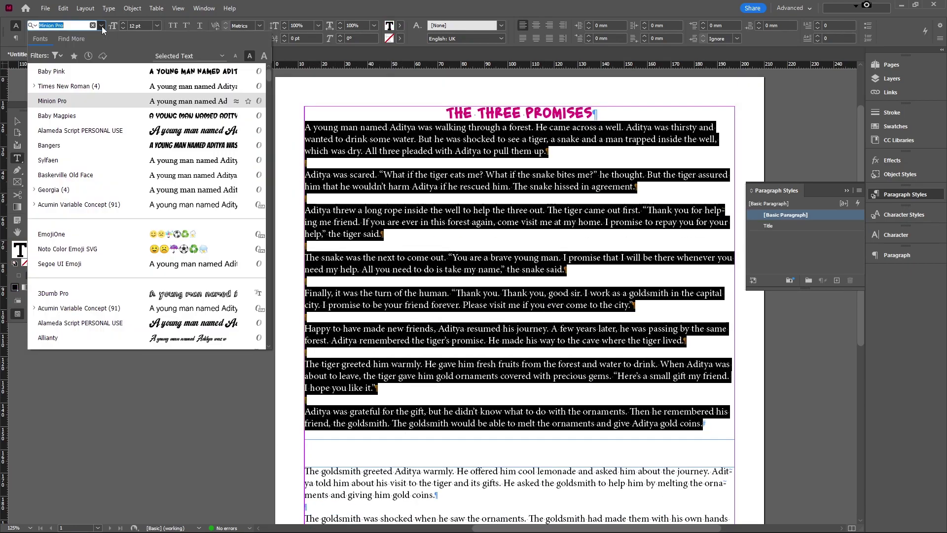
{"action": "left_click", "coordinate": [80, 187]}
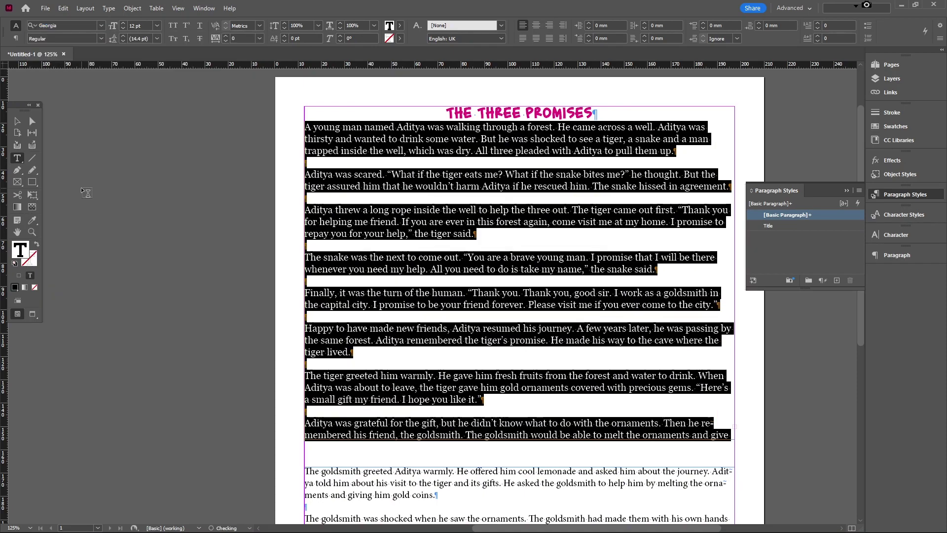
{"action": "left_click", "coordinate": [102, 38]}
{"action": "left_click", "coordinate": [71, 69]}
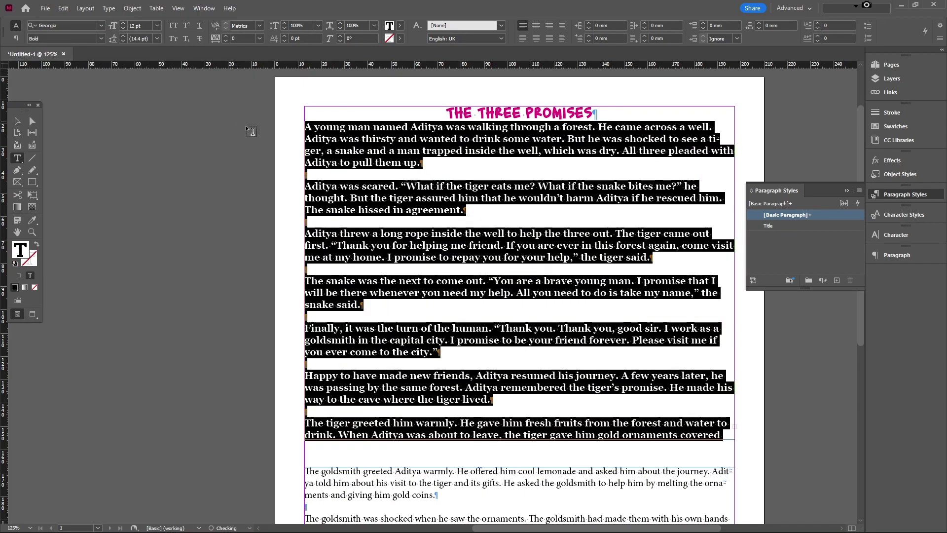
{"action": "left_click", "coordinate": [121, 29]}
{"action": "left_click", "coordinate": [122, 28]}
{"action": "left_click", "coordinate": [121, 28]}
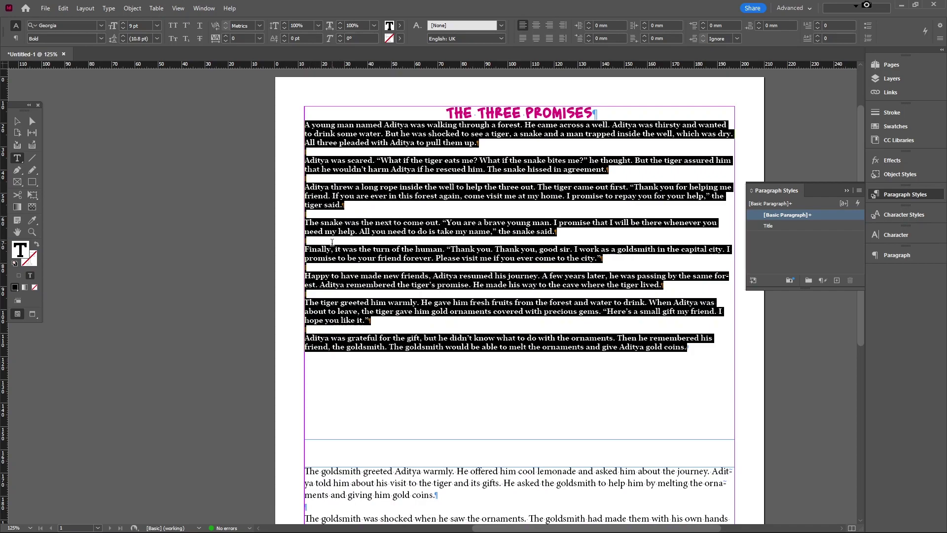
- Remove the empty lines within the selected paragraphs by running the Multiple Return to Single Return find/change query on the selection
{"action": "key", "text": "ctrl+f"}
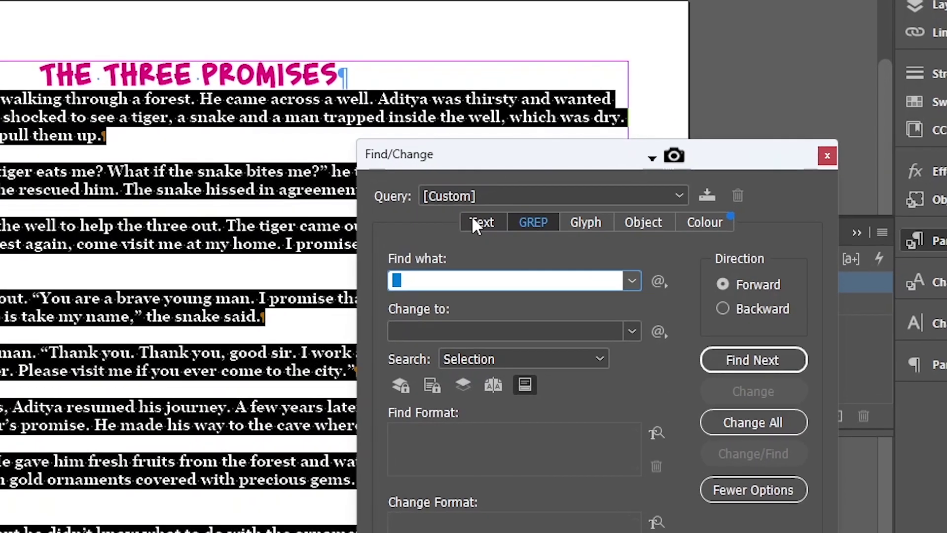
{"action": "left_click", "coordinate": [477, 225]}
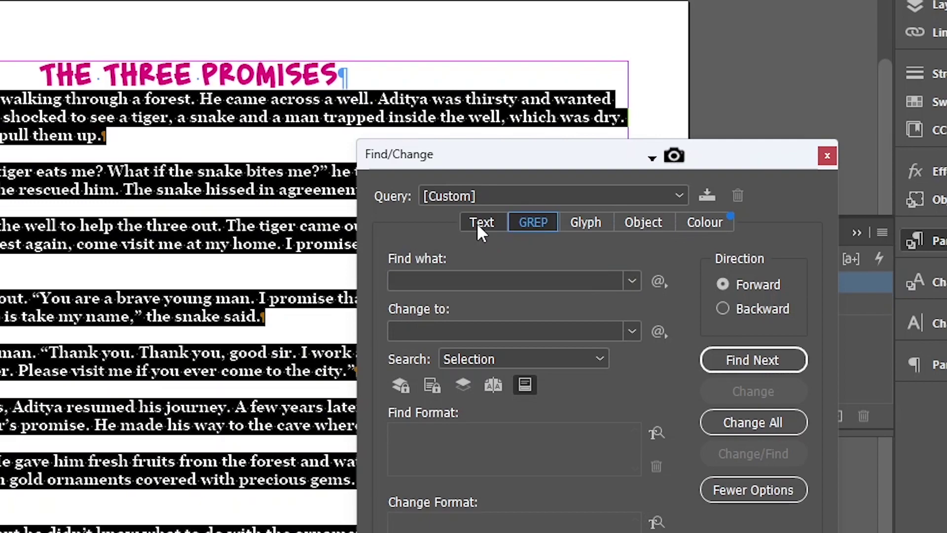
{"action": "left_click", "coordinate": [437, 283]}
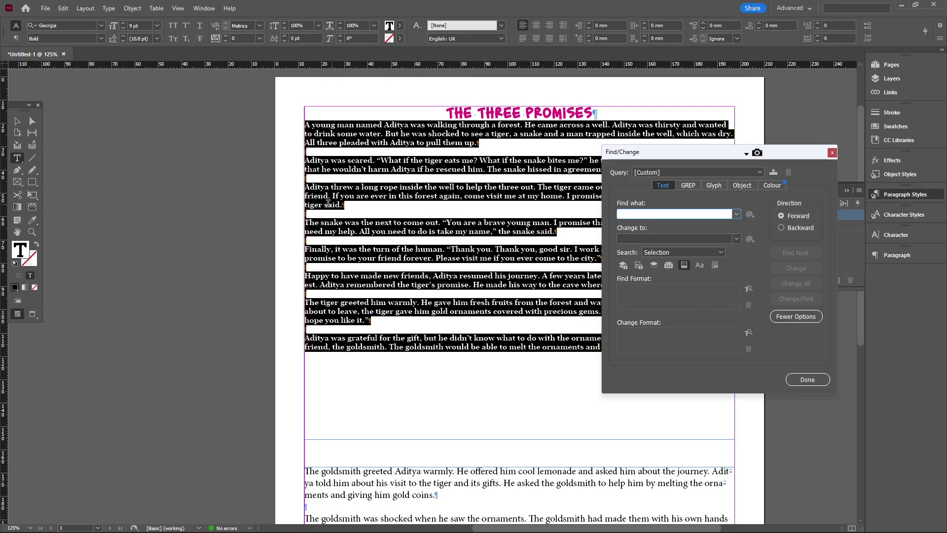
{"action": "scroll", "coordinate": [328, 202], "scroll_direction": "up", "scroll_amount": 7}
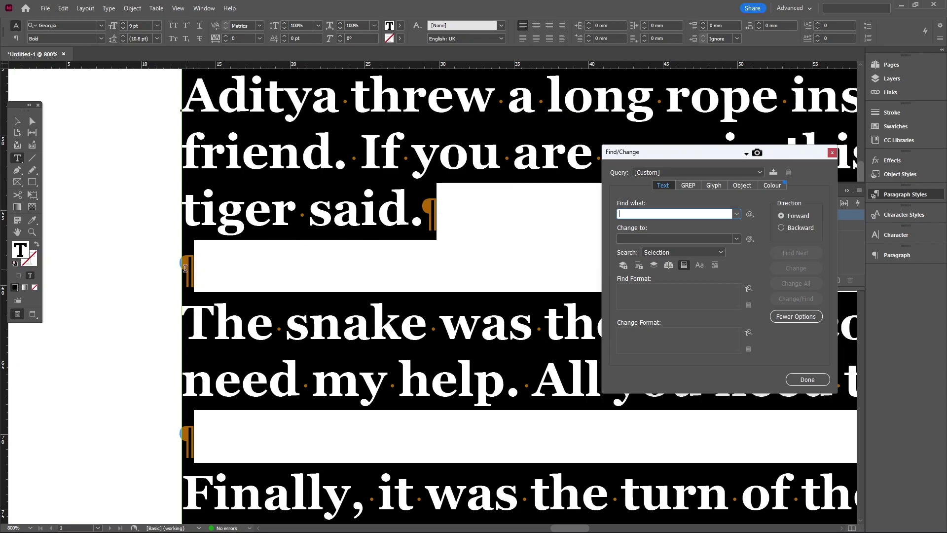
{"action": "scroll", "coordinate": [360, 215], "scroll_direction": "down", "scroll_amount": 4}
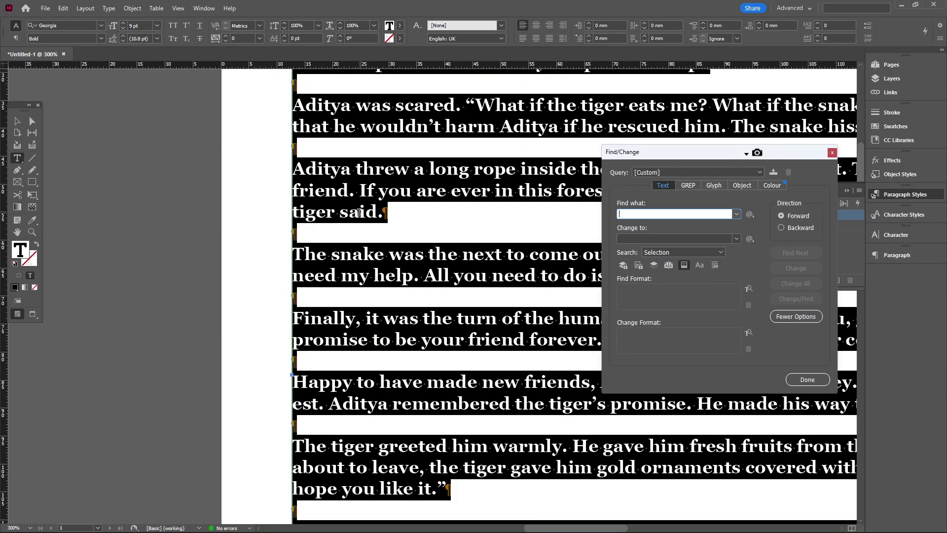
{"action": "scroll", "coordinate": [361, 215], "scroll_direction": "down", "scroll_amount": 1}
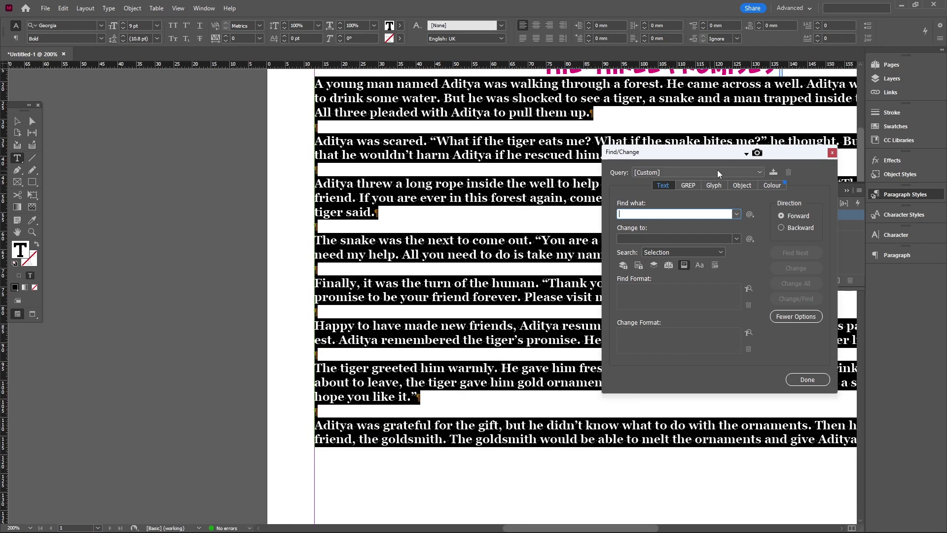
{"action": "left_click", "coordinate": [761, 172]}
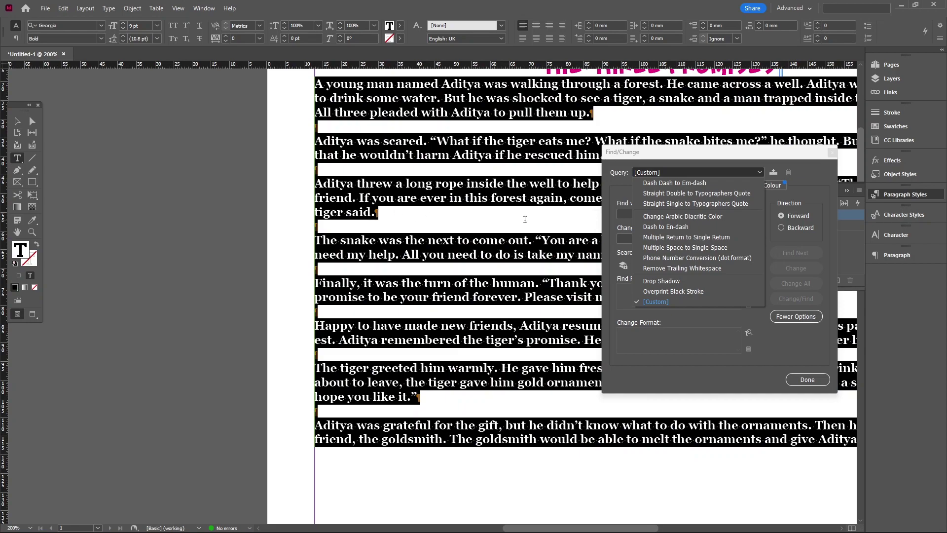
{"action": "left_click", "coordinate": [664, 237]}
{"action": "left_click", "coordinate": [791, 285]}
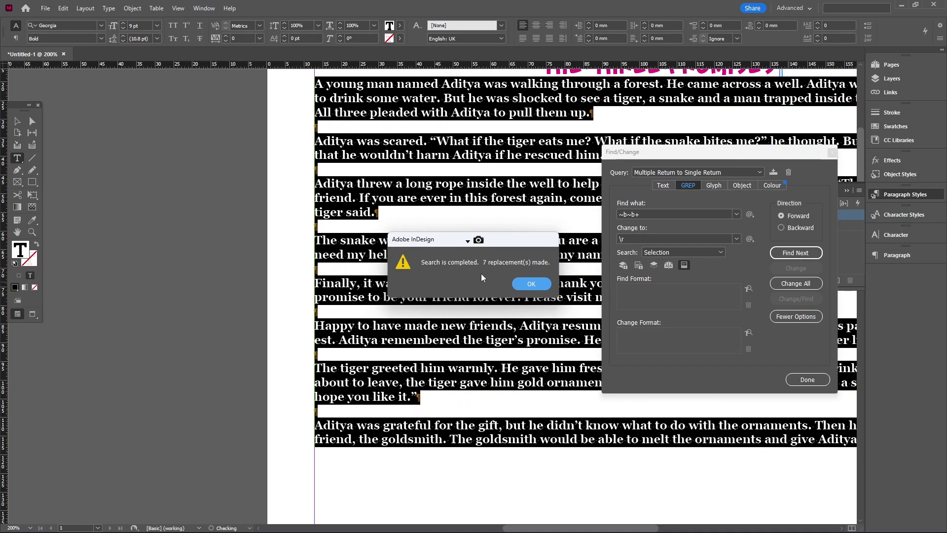
{"action": "left_click", "coordinate": [528, 285]}
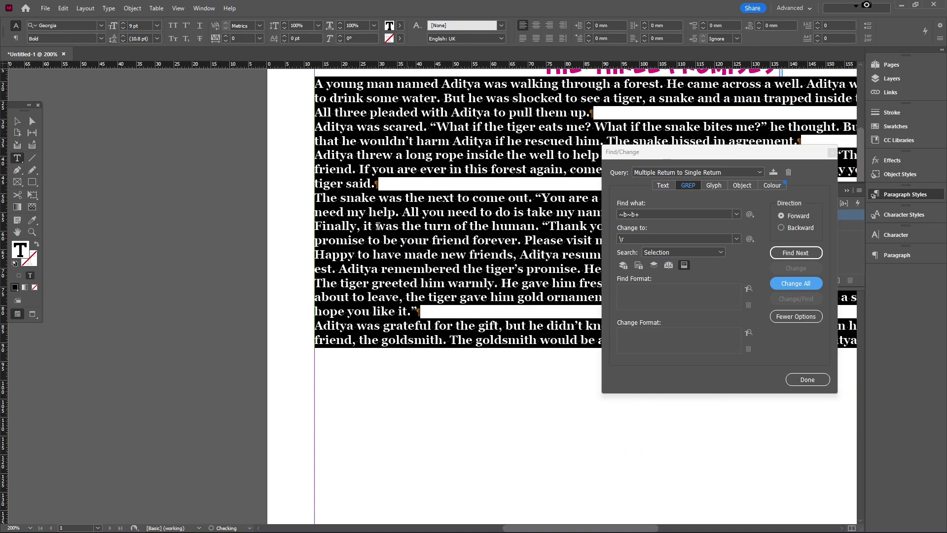
- Close the find/change dialog and set the space before the selected story paragraphs to 2 mm
{"action": "scroll", "coordinate": [316, 209], "scroll_direction": "up", "scroll_amount": 2}
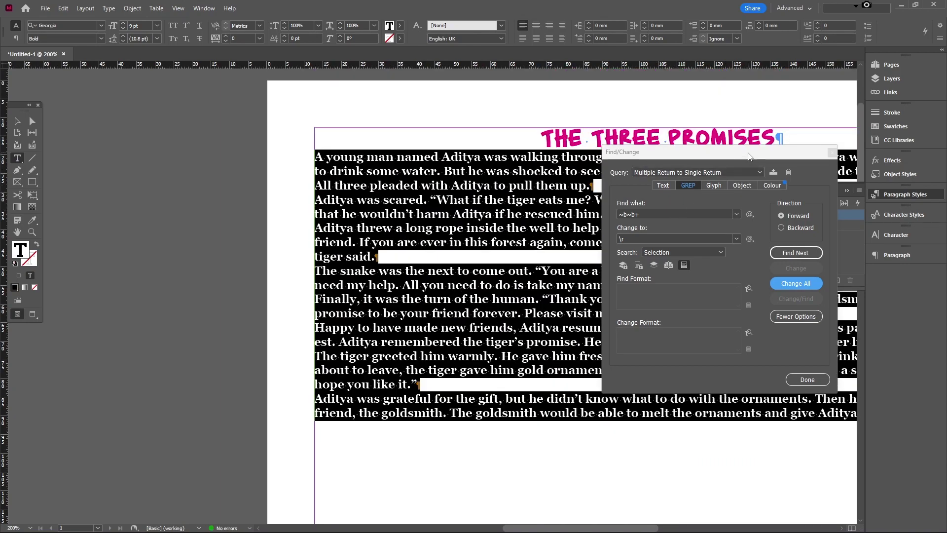
{"action": "left_click_drag", "start_coordinate": [748, 156], "coordinate": [677, 141]}
{"action": "key", "text": "ctrl+alt+t"}
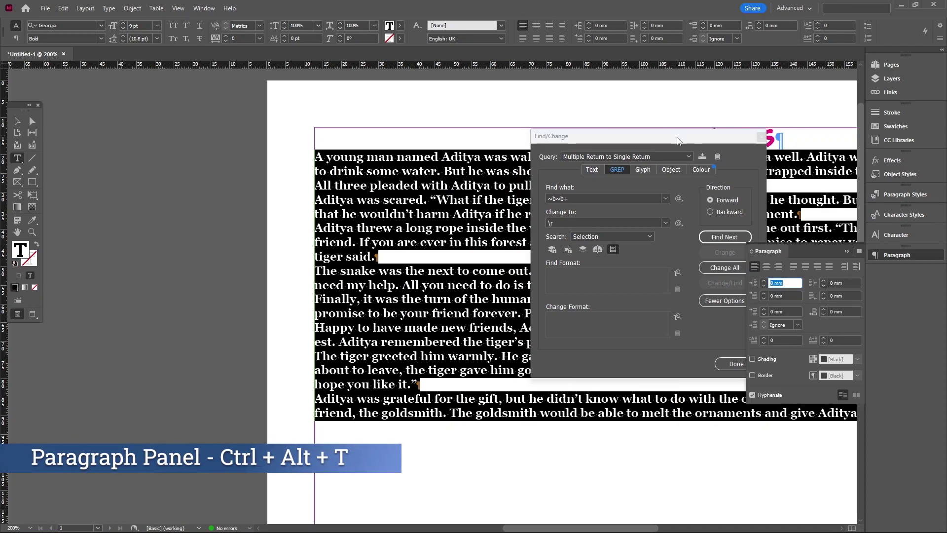
{"action": "left_click", "coordinate": [762, 137]}
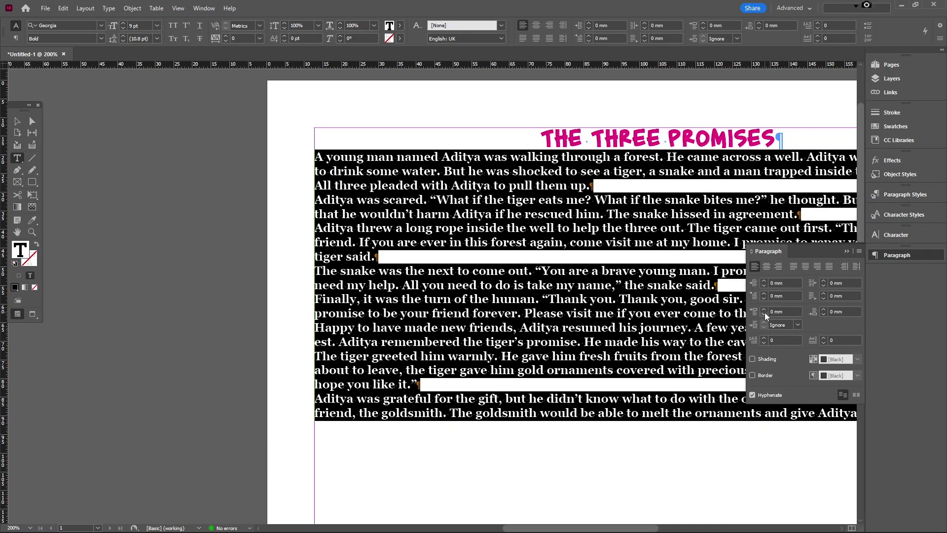
{"action": "left_click", "coordinate": [764, 311]}
{"action": "left_click", "coordinate": [765, 311]}
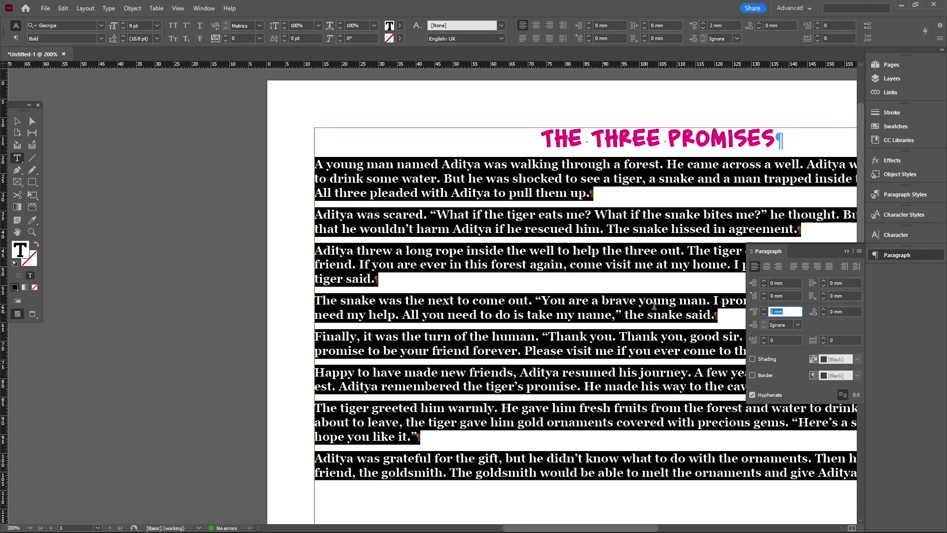
- Insert an empty paragraph after the third story paragraph and delete it again
{"action": "left_click", "coordinate": [335, 232]}
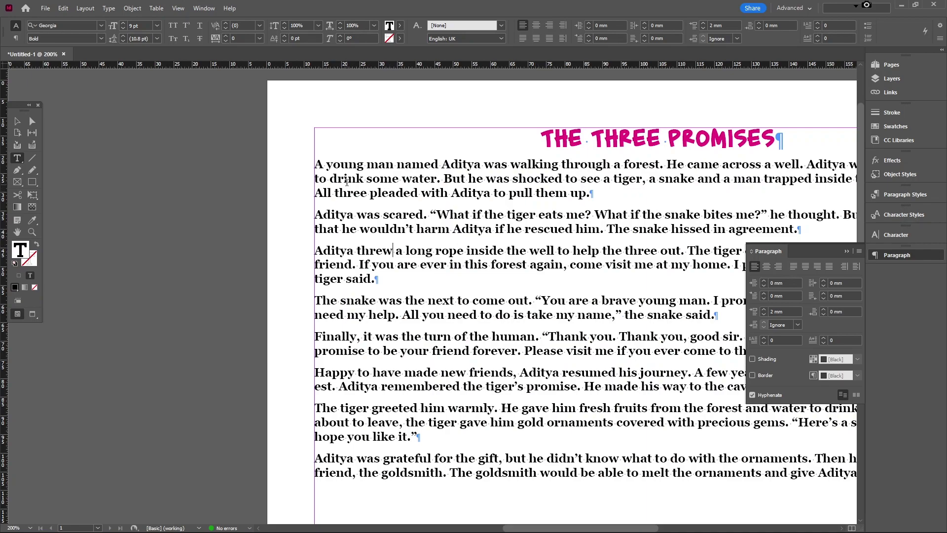
{"action": "left_click_drag", "start_coordinate": [317, 165], "coordinate": [437, 340]}
{"action": "left_click", "coordinate": [383, 279]}
{"action": "key", "text": "Right"}
{"action": "key", "text": "Return"}
{"action": "double_click", "coordinate": [318, 299]}
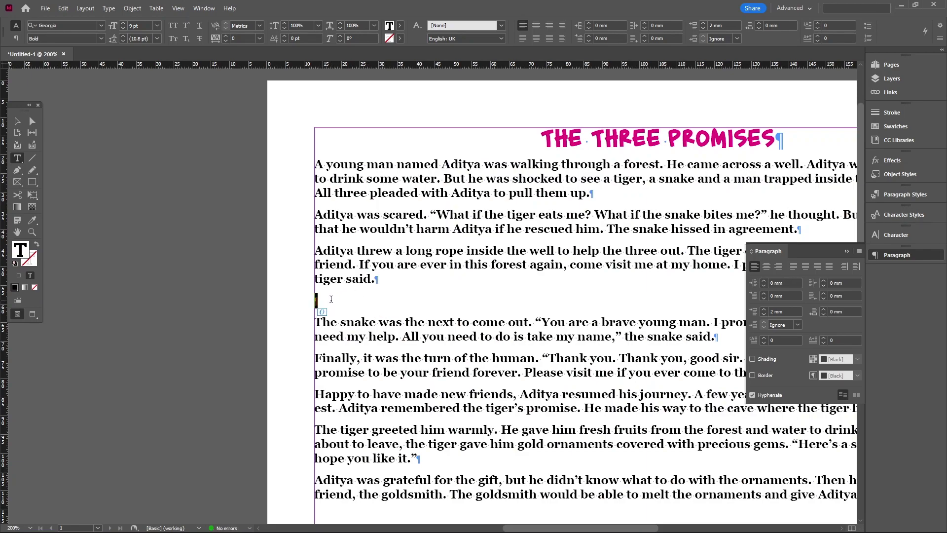
{"action": "key", "text": "BackSpace"}
{"action": "left_click", "coordinate": [346, 301]}
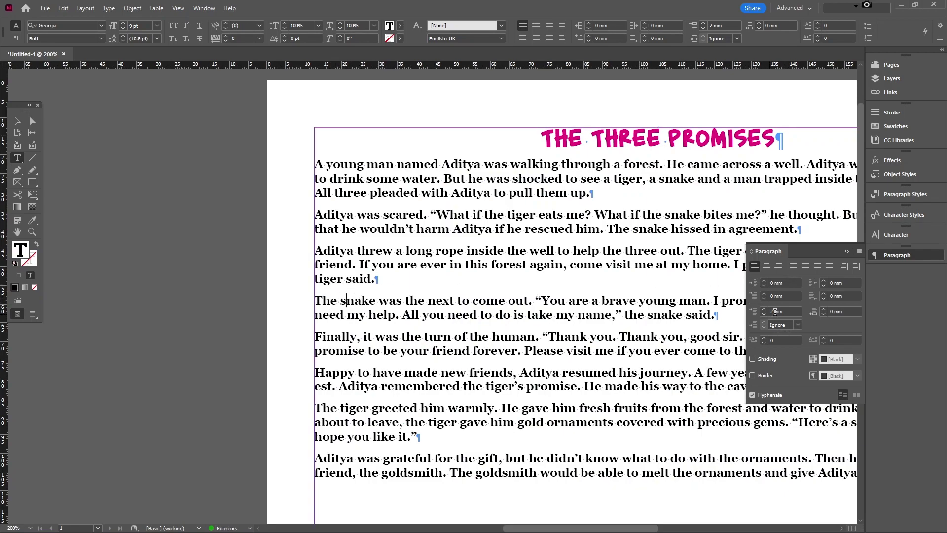
- Create a paragraph style named body from the formatted story paragraphs and check the styles assigned to the body text and title
{"action": "scroll", "coordinate": [386, 282], "scroll_direction": "down", "scroll_amount": 2}
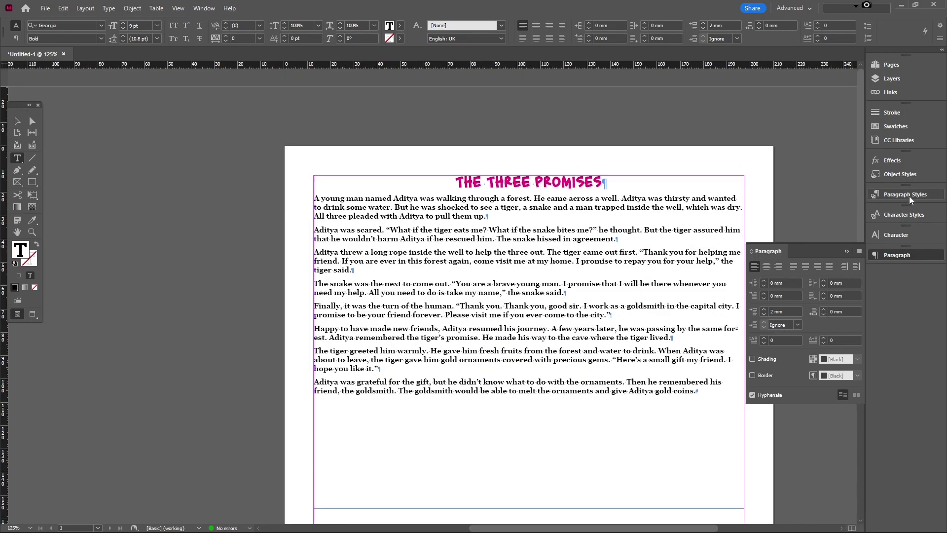
{"action": "left_click", "coordinate": [906, 194]}
{"action": "left_click_drag", "start_coordinate": [316, 199], "coordinate": [731, 393]}
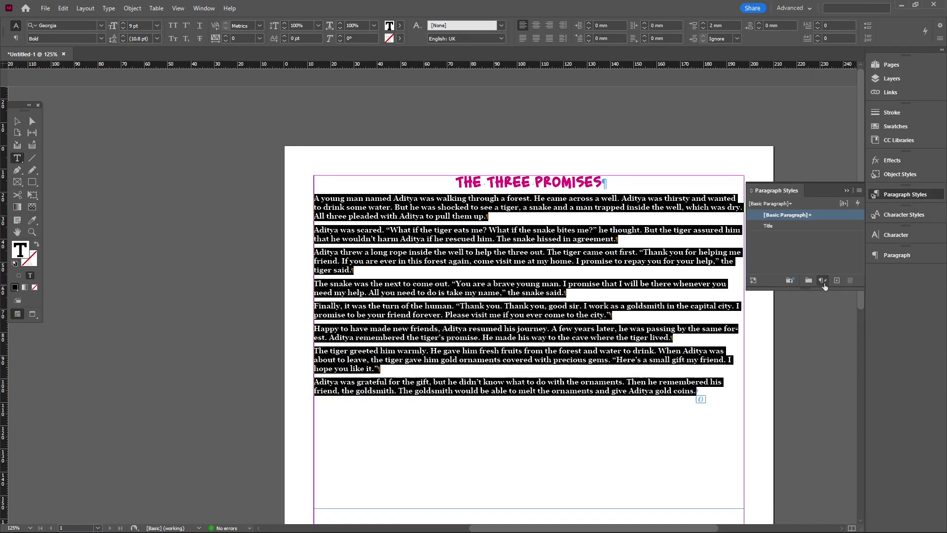
{"action": "left_click", "coordinate": [837, 281]}
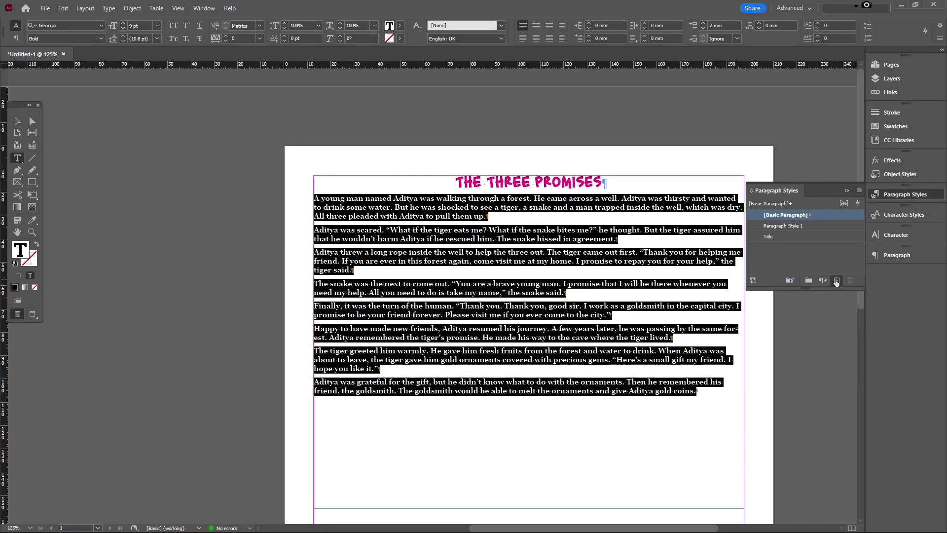
{"action": "double_click", "coordinate": [781, 225]}
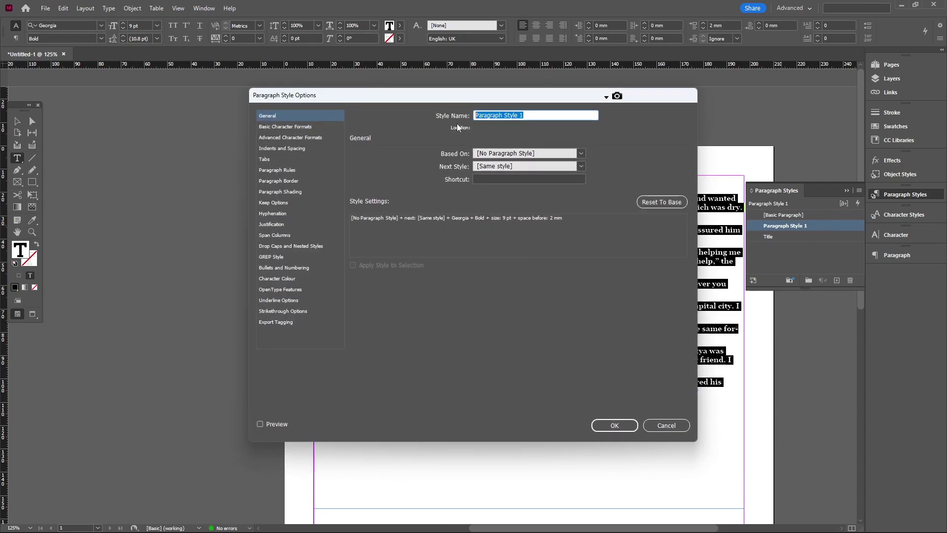
{"action": "type", "text": "body"}
{"action": "left_click", "coordinate": [615, 425]}
{"action": "left_click_drag", "start_coordinate": [413, 238], "coordinate": [740, 270]}
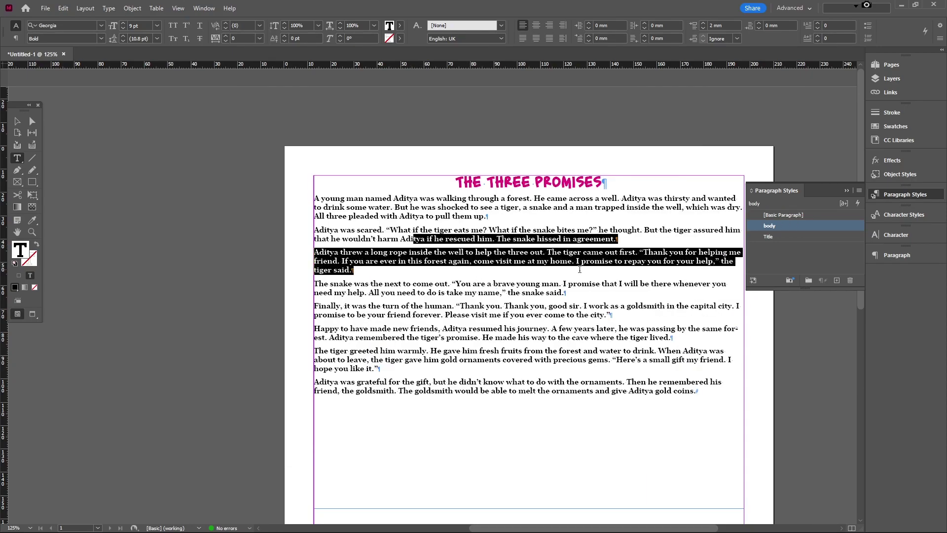
{"action": "left_click", "coordinate": [779, 225]}
{"action": "left_click_drag", "start_coordinate": [537, 183], "coordinate": [576, 184]}
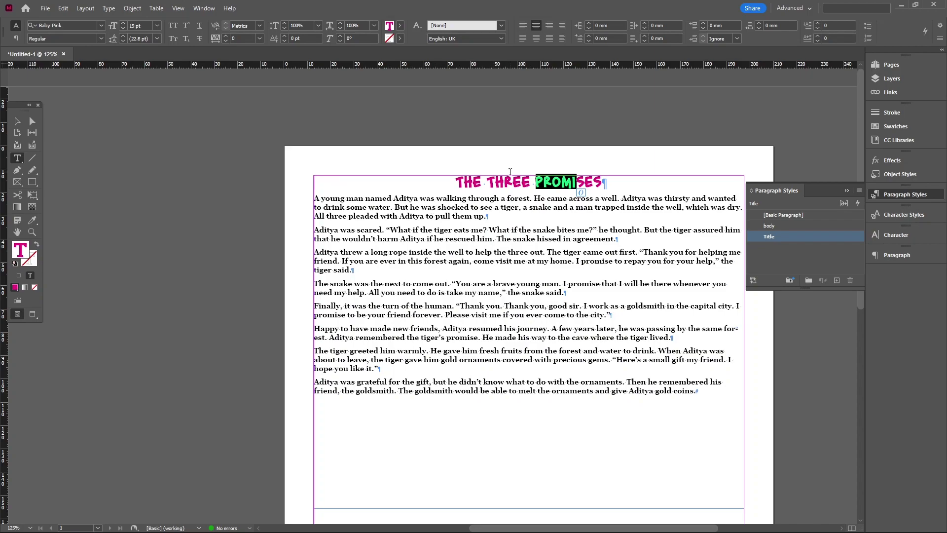
- Try the Title style on the first paragraph of the lower text frame and undo it
{"action": "key", "text": "ctrl+minus"}
{"action": "key", "text": "ctrl+minus"}
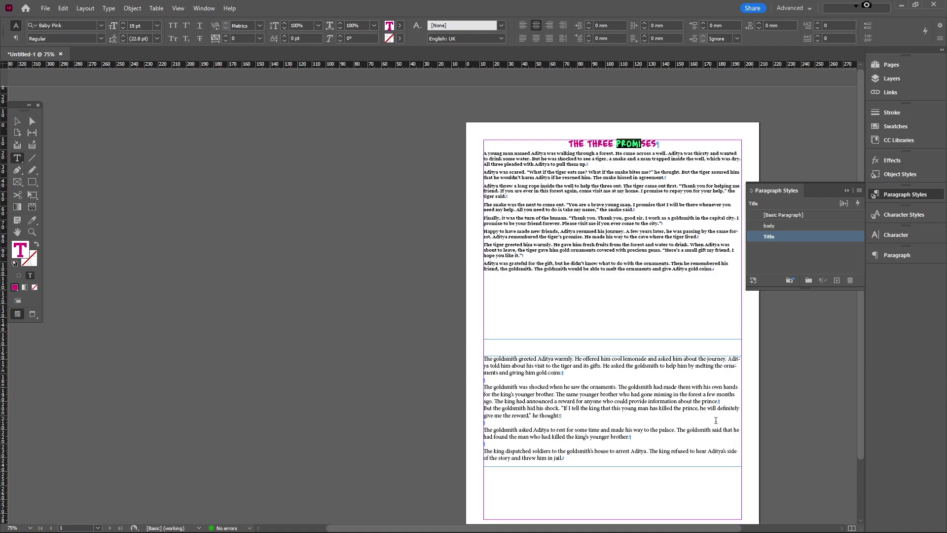
{"action": "scroll", "coordinate": [720, 420], "scroll_direction": "up", "scroll_amount": 2}
{"action": "scroll", "coordinate": [721, 420], "scroll_direction": "down", "scroll_amount": 1}
{"action": "left_click_drag", "start_coordinate": [323, 284], "coordinate": [378, 284]}
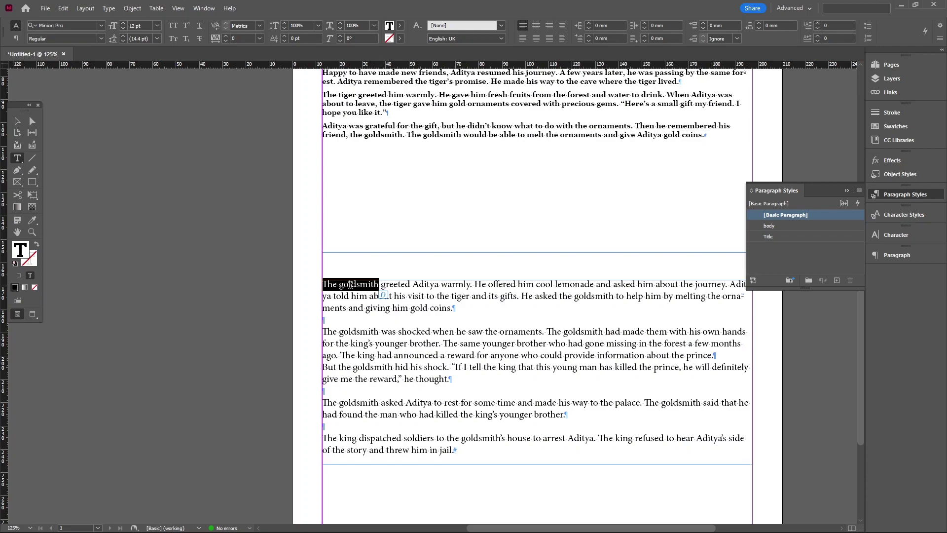
{"action": "left_click", "coordinate": [780, 237]}
{"action": "double_click", "coordinate": [660, 363]}
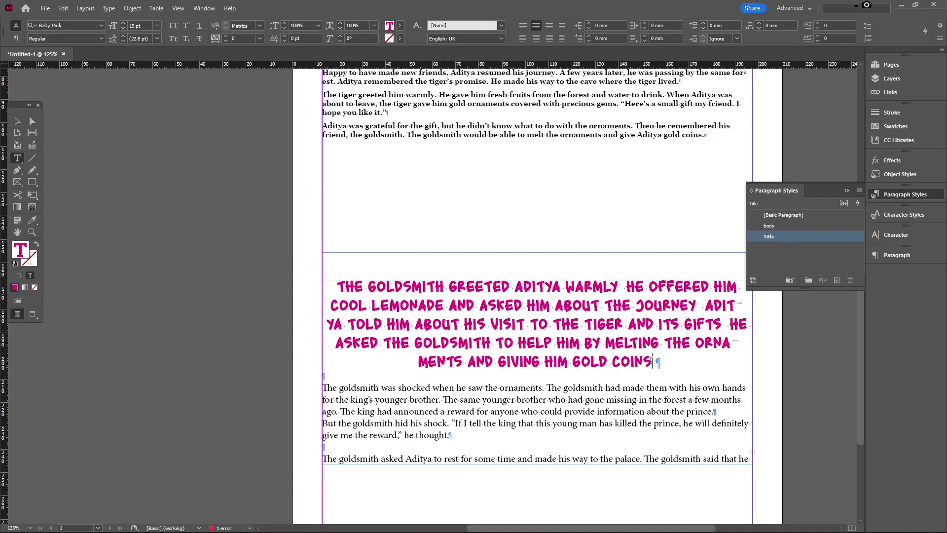
{"action": "key", "text": "ctrl+z"}
{"action": "left_click", "coordinate": [381, 285]}
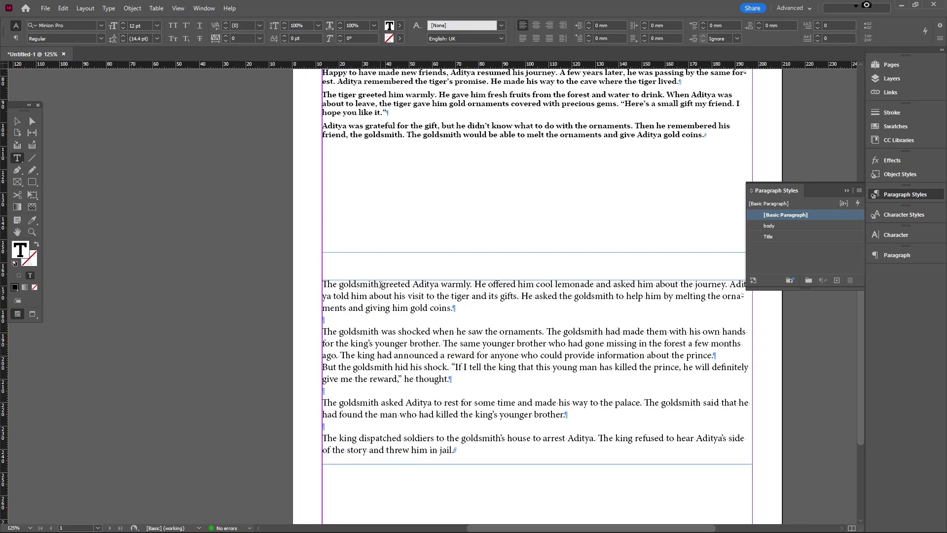
- Split "The goldsmith" into its own paragraph at the start of the lower text frame and apply the Title style to it
{"action": "key", "text": "Return"}
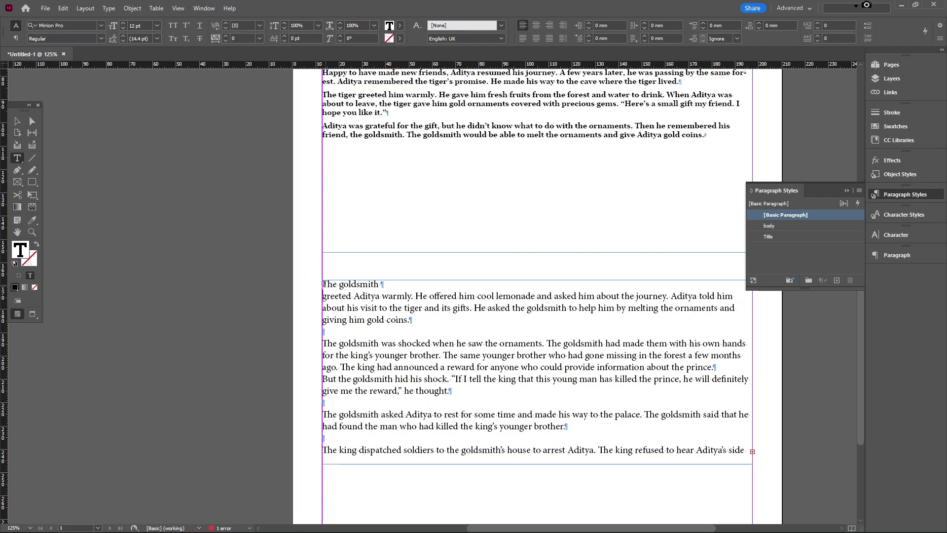
{"action": "left_click", "coordinate": [351, 285]}
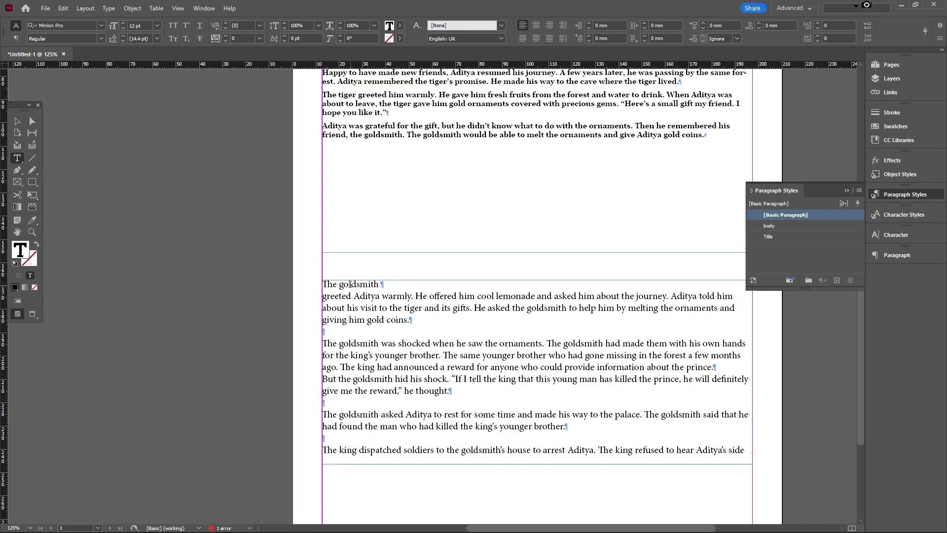
{"action": "left_click", "coordinate": [769, 237]}
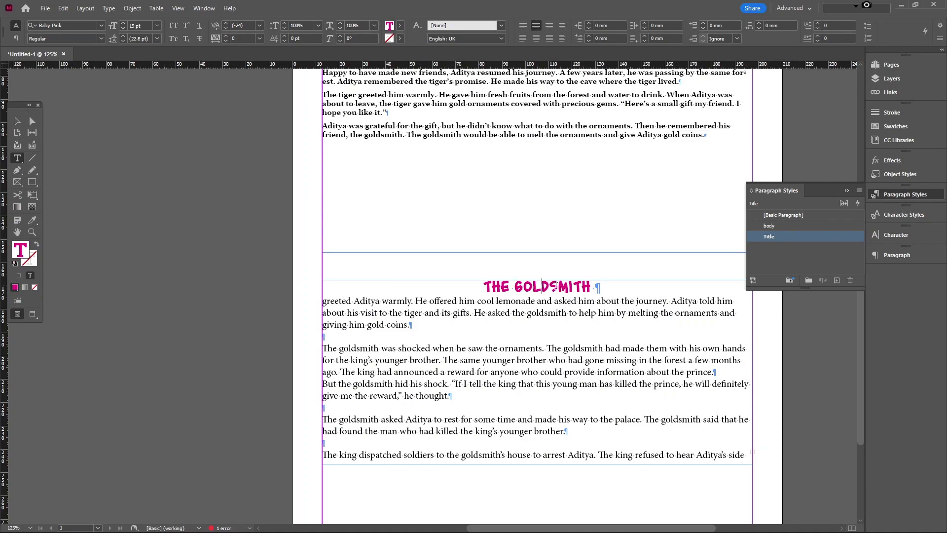
- Extend the lower text frame downward to a height of about 124 mm
{"action": "left_click_drag", "start_coordinate": [324, 302], "coordinate": [661, 456]}
{"action": "scroll", "coordinate": [661, 456], "scroll_direction": "down", "scroll_amount": 2}
{"action": "key", "text": "Escape"}
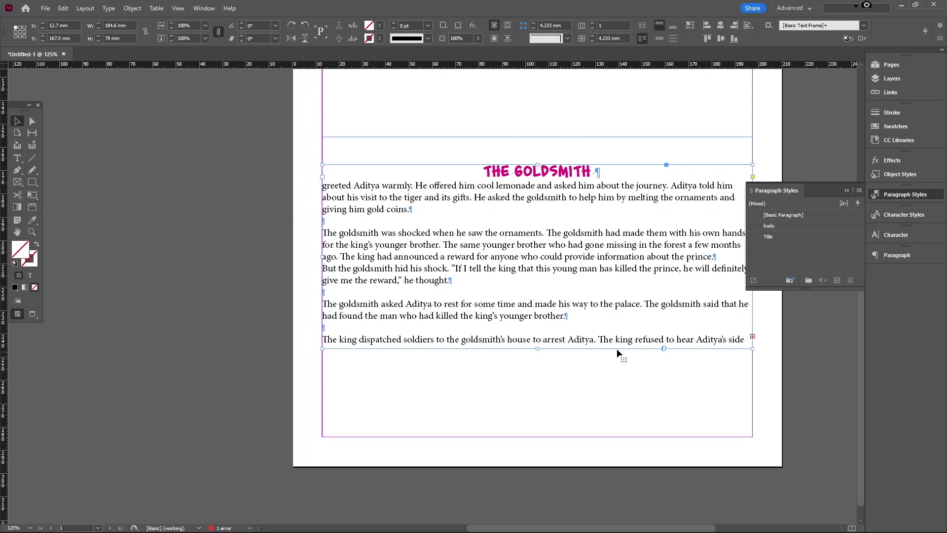
{"action": "left_click_drag", "start_coordinate": [538, 349], "coordinate": [537, 454]}
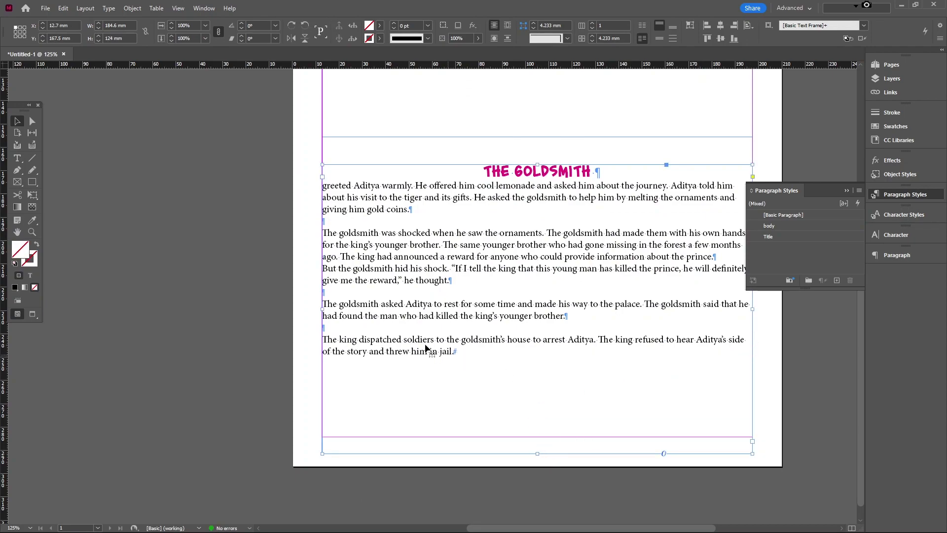
- Apply the body style to all paragraphs below the goldsmith title in the lower text frame
{"action": "double_click", "coordinate": [371, 268]}
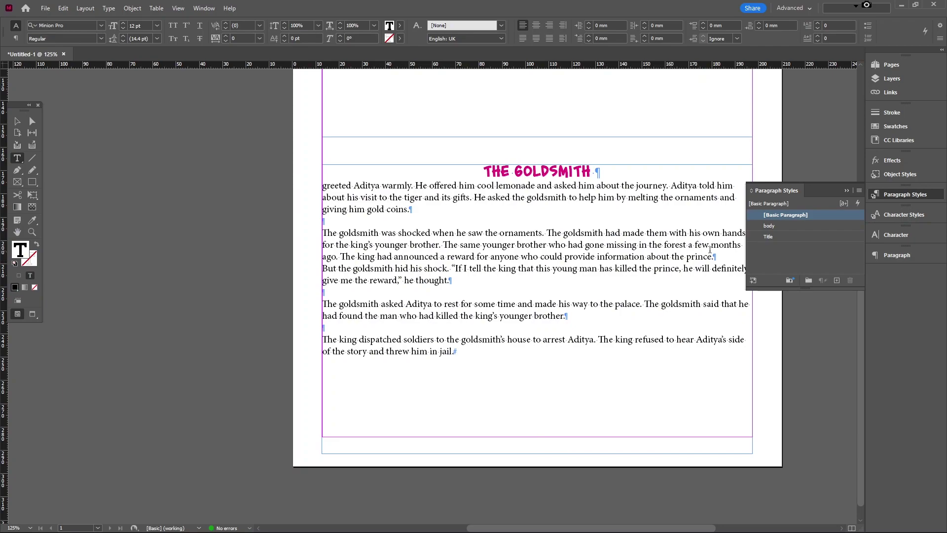
{"action": "left_click", "coordinate": [785, 226]}
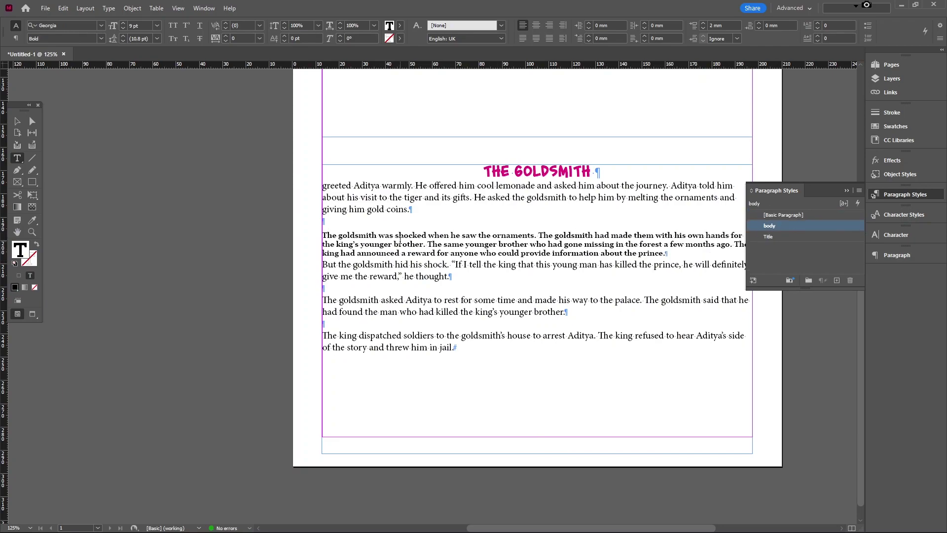
{"action": "left_click", "coordinate": [667, 252]}
{"action": "left_click_drag", "start_coordinate": [322, 187], "coordinate": [457, 353]}
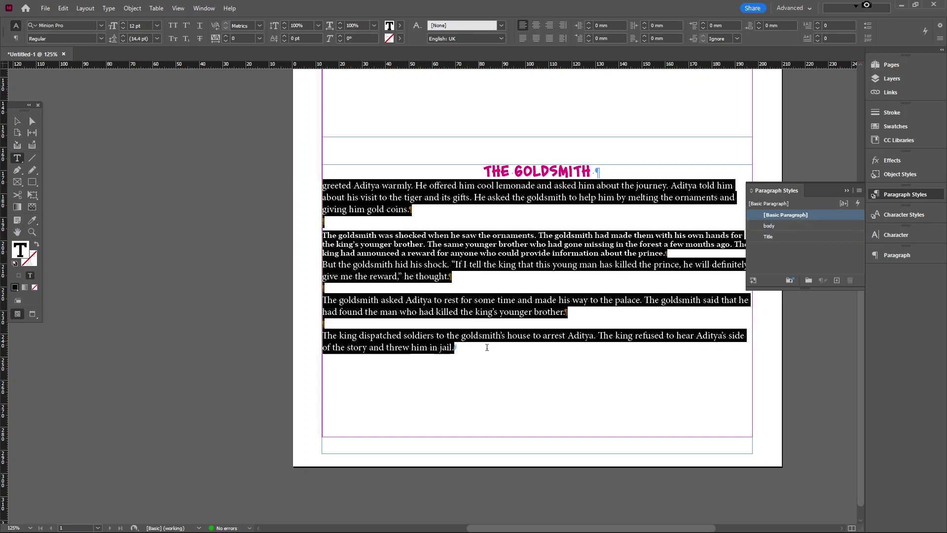
{"action": "left_click", "coordinate": [771, 226]}
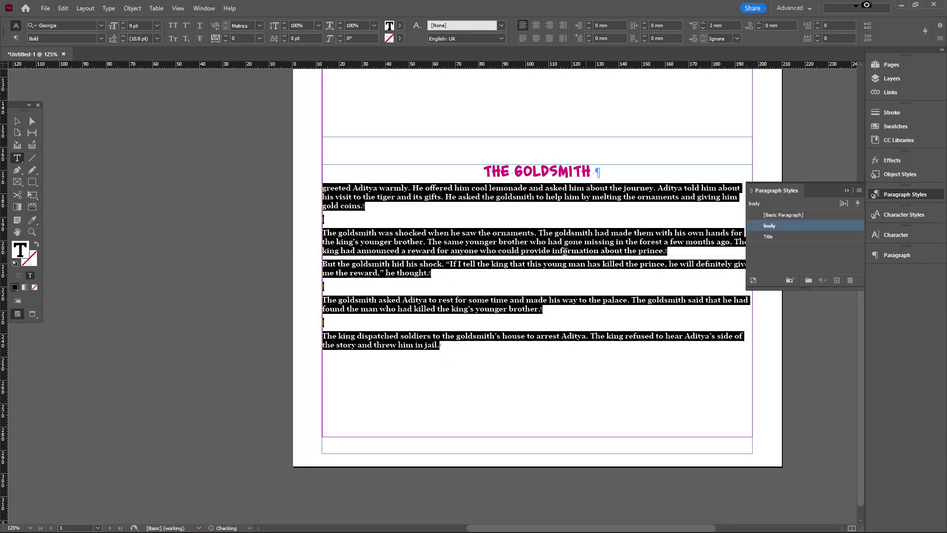
- Replace all double paragraph breaks in the selected goldsmith text using GREP find/change, from ~b~b+ to \r
{"action": "key", "text": "ctrl+f"}
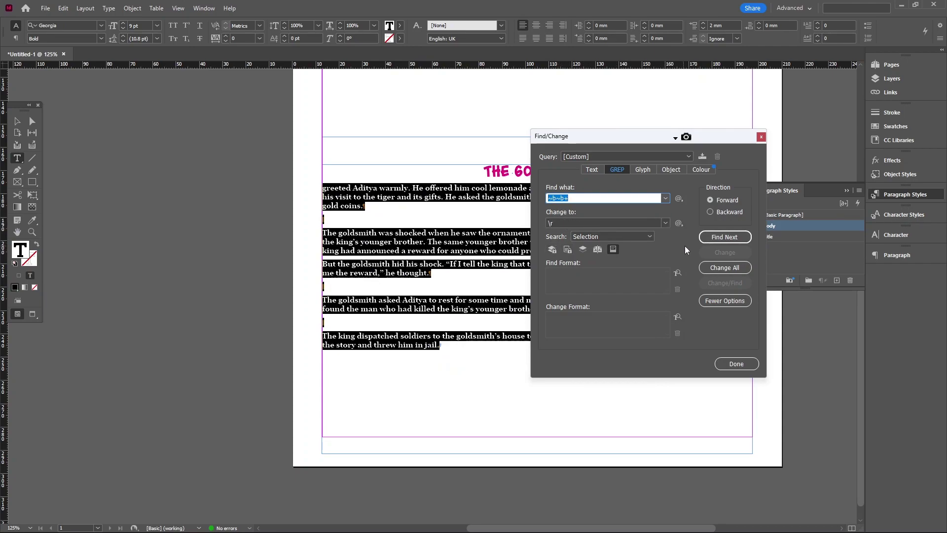
{"action": "left_click", "coordinate": [725, 237]}
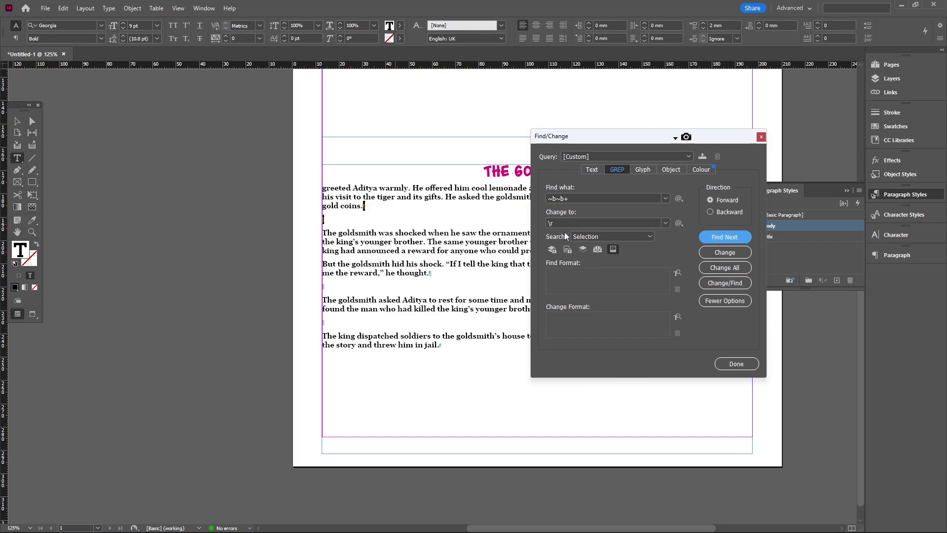
{"action": "left_click", "coordinate": [718, 240]}
{"action": "left_click", "coordinate": [727, 238]}
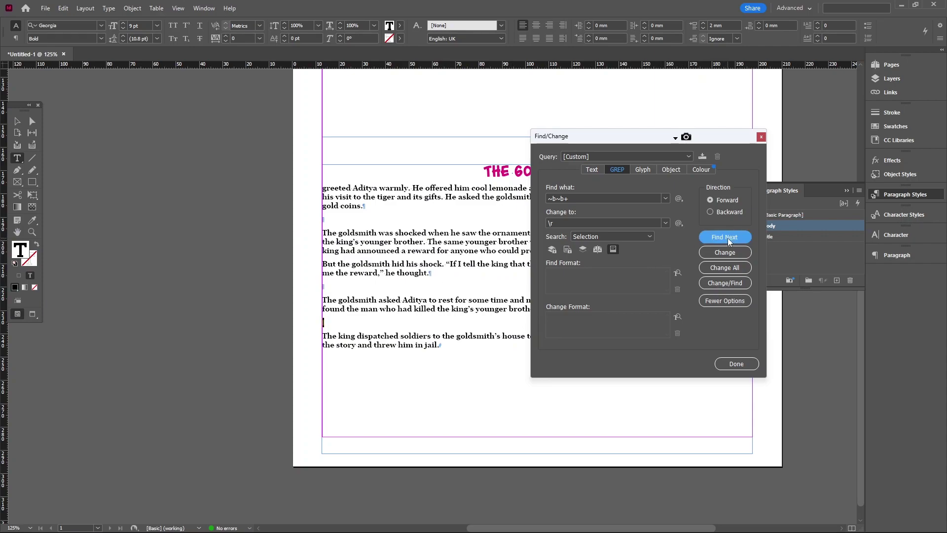
{"action": "left_click", "coordinate": [723, 267]}
{"action": "left_click", "coordinate": [531, 282]}
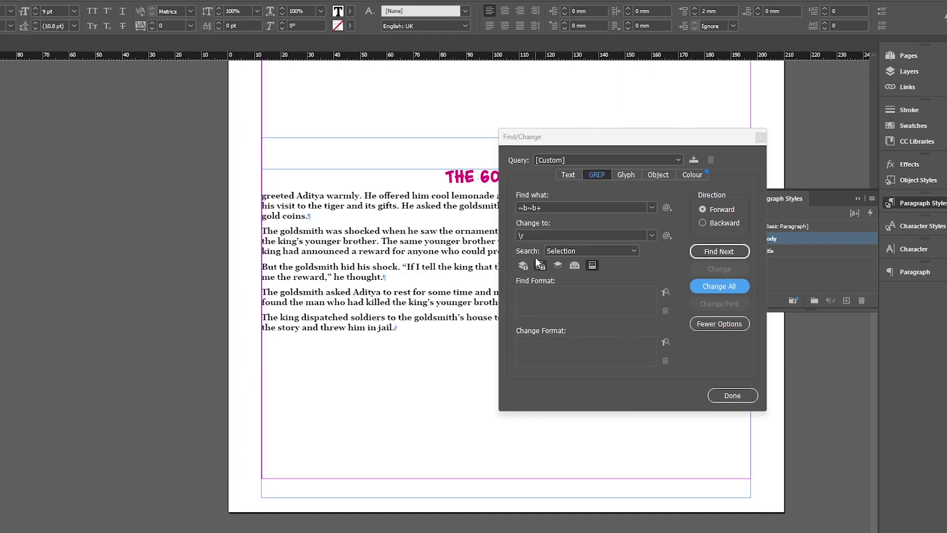
- Examine the find/change search scopes by switching from Selection to All Documents and Document, and close the dialog
{"action": "left_click", "coordinate": [575, 244]}
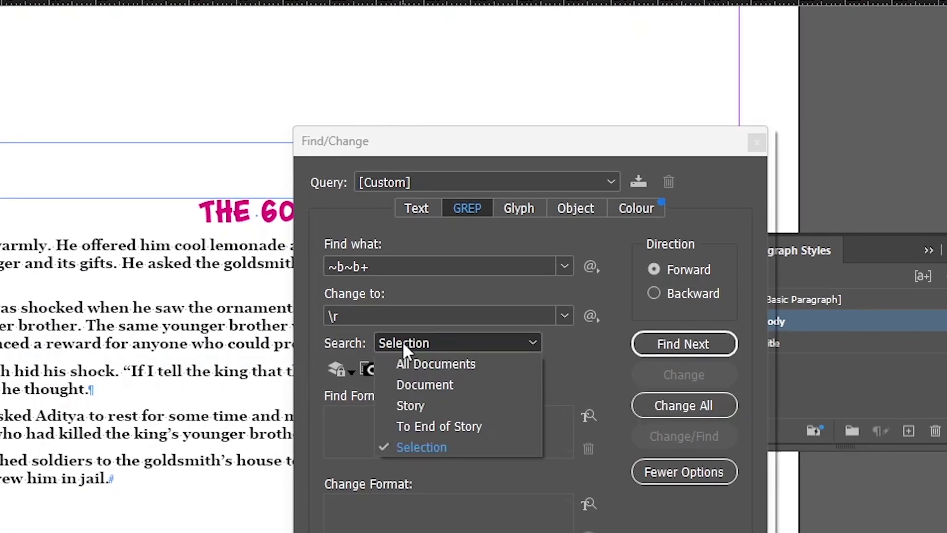
{"action": "left_click", "coordinate": [411, 365]}
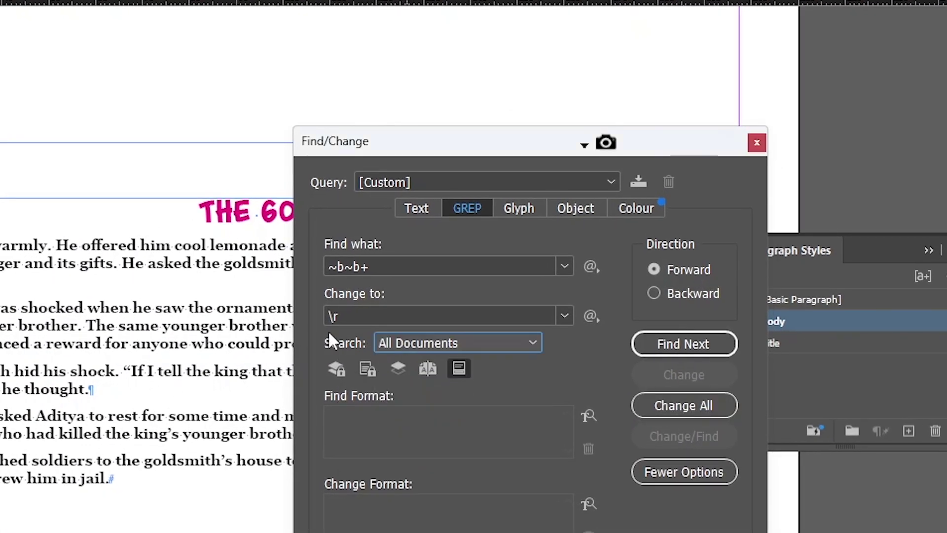
{"action": "left_click", "coordinate": [423, 346]}
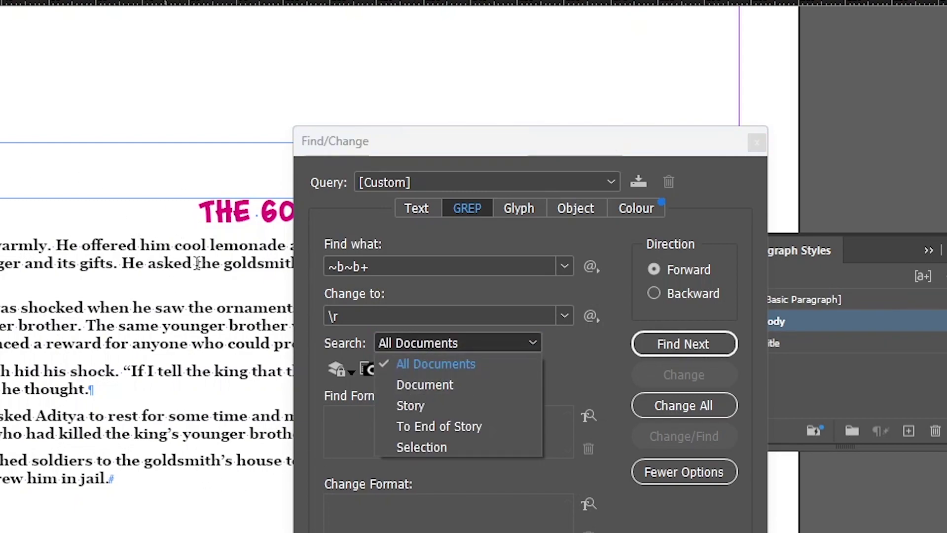
{"action": "left_click", "coordinate": [428, 383]}
{"action": "scroll", "coordinate": [86, 363], "scroll_direction": "up", "scroll_amount": 2}
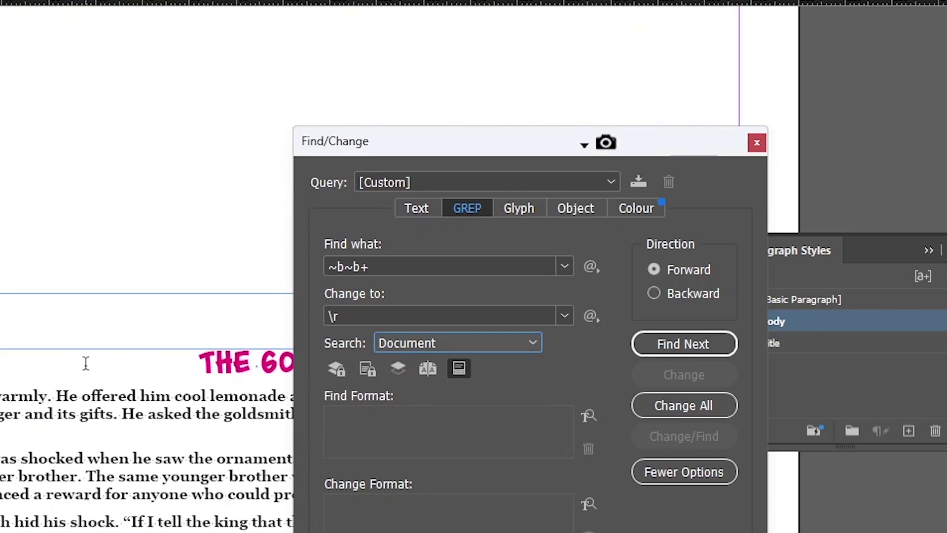
{"action": "scroll", "coordinate": [86, 363], "scroll_direction": "up", "scroll_amount": 5}
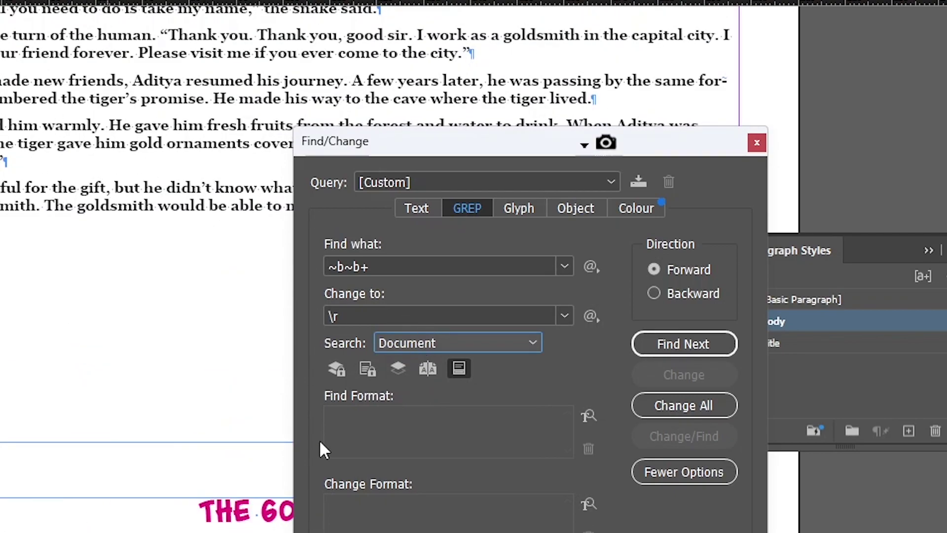
{"action": "left_click", "coordinate": [389, 343]}
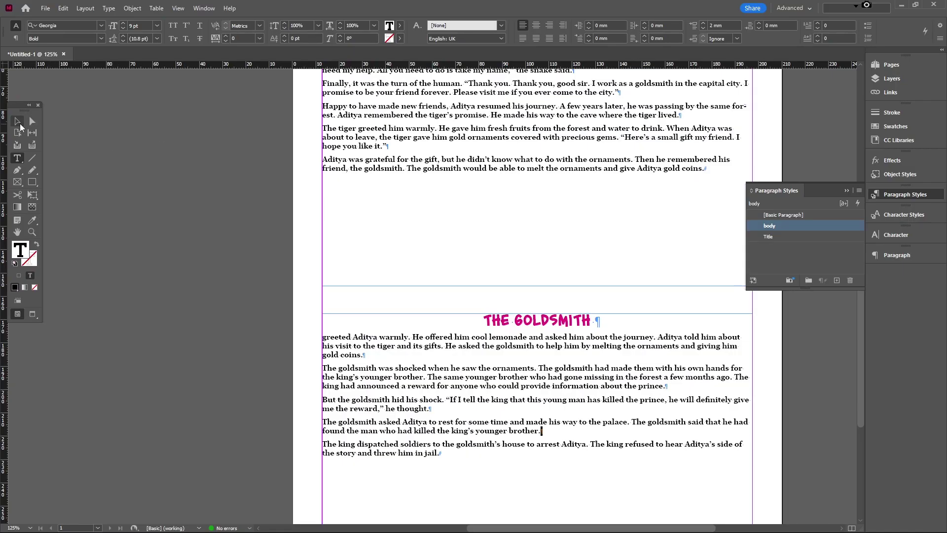
- Format the snake's quote in the upper text frame with the Baby Magpies font and the green swatch C=75 M=5 Y=100 K=0
{"action": "left_click", "coordinate": [20, 126]}
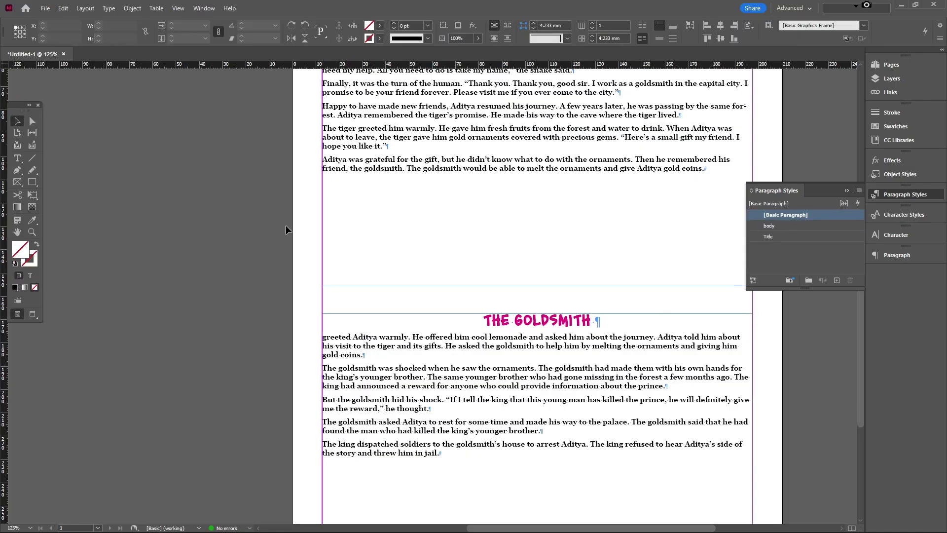
{"action": "double_click", "coordinate": [514, 336]}
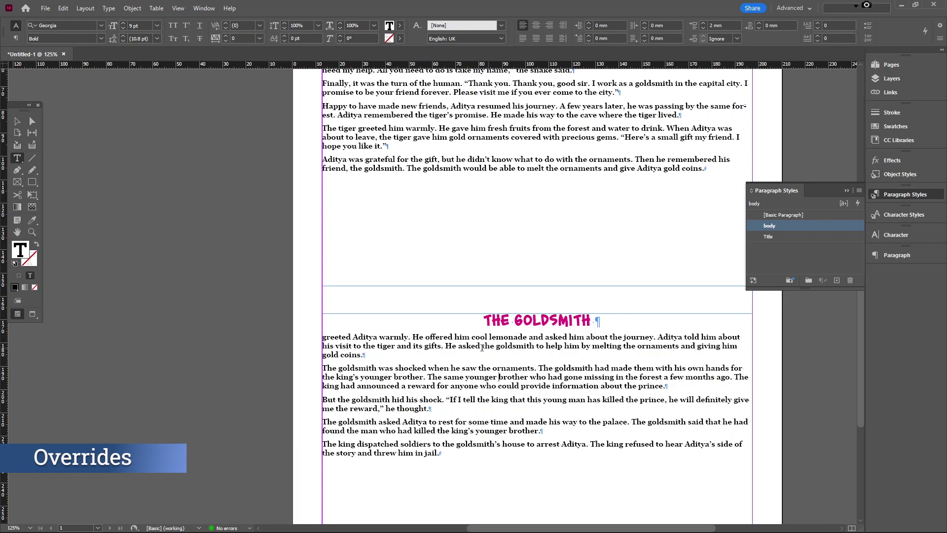
{"action": "scroll", "coordinate": [478, 349], "scroll_direction": "up", "scroll_amount": 5}
{"action": "scroll", "coordinate": [444, 288], "scroll_direction": "up", "scroll_amount": 1}
{"action": "scroll", "coordinate": [386, 263], "scroll_direction": "down", "scroll_amount": 1}
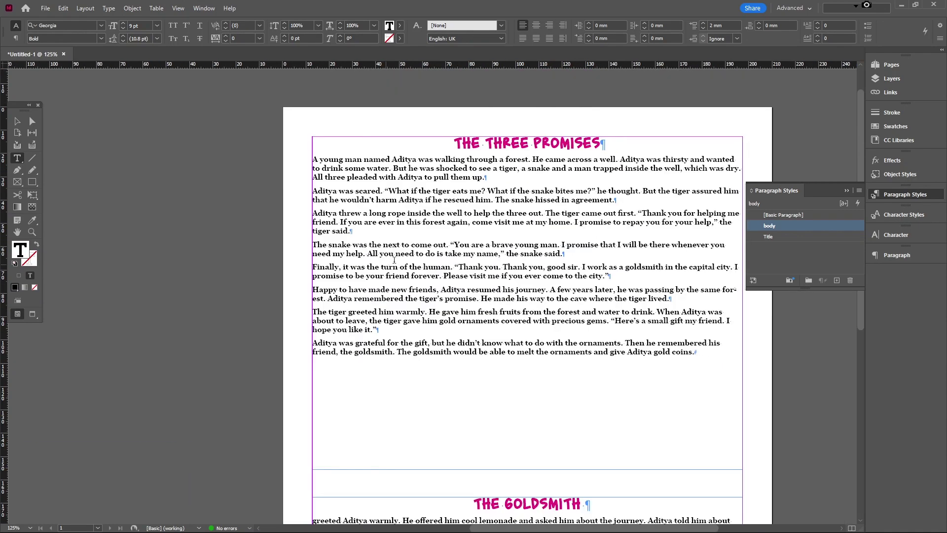
{"action": "left_click_drag", "start_coordinate": [451, 244], "coordinate": [505, 254]}
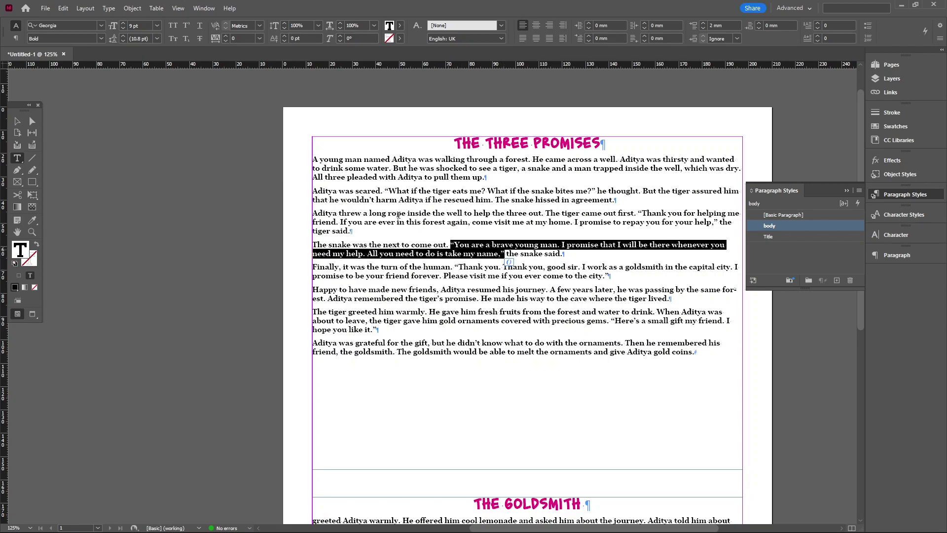
{"action": "left_click", "coordinate": [101, 26]}
{"action": "left_click", "coordinate": [151, 130]}
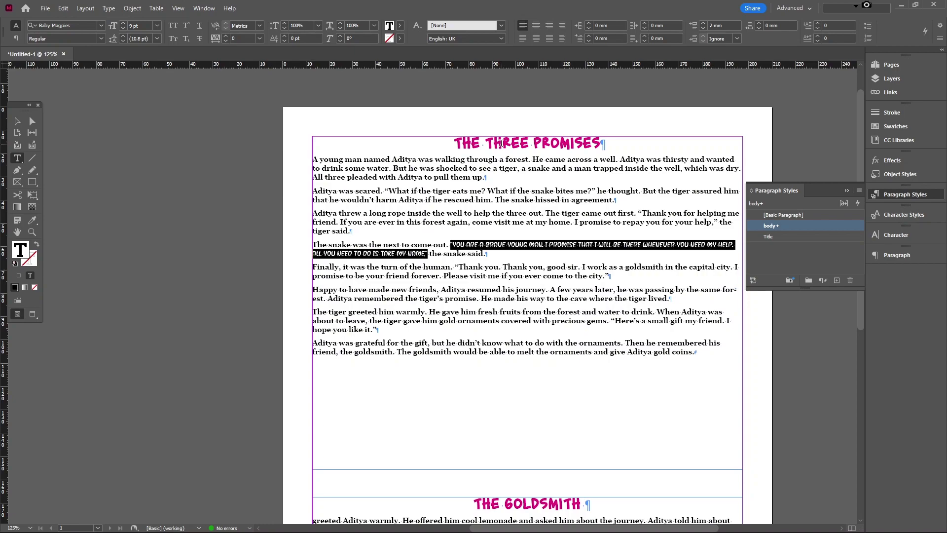
{"action": "key", "text": "F5"}
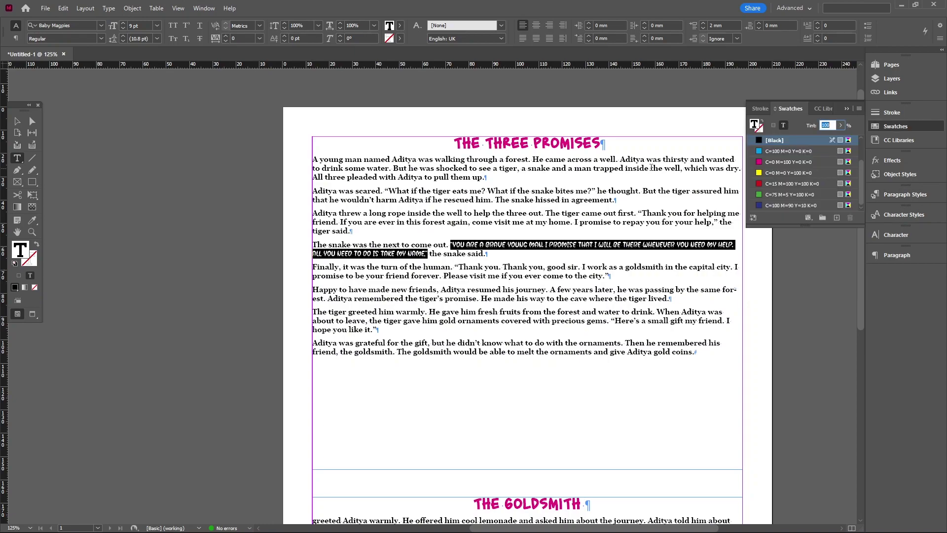
{"action": "left_click", "coordinate": [778, 195]}
{"action": "left_click", "coordinate": [346, 249]}
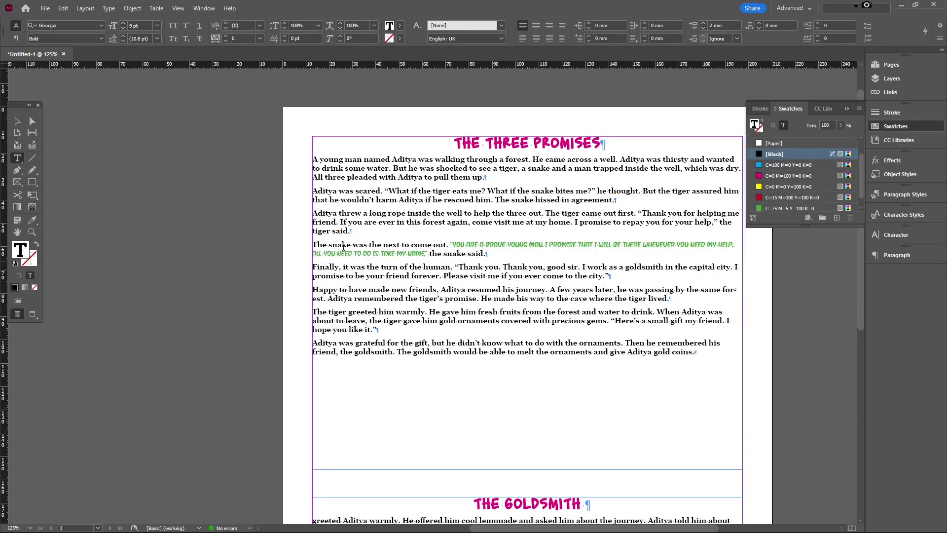
{"action": "left_click_drag", "start_coordinate": [329, 212], "coordinate": [483, 322]}
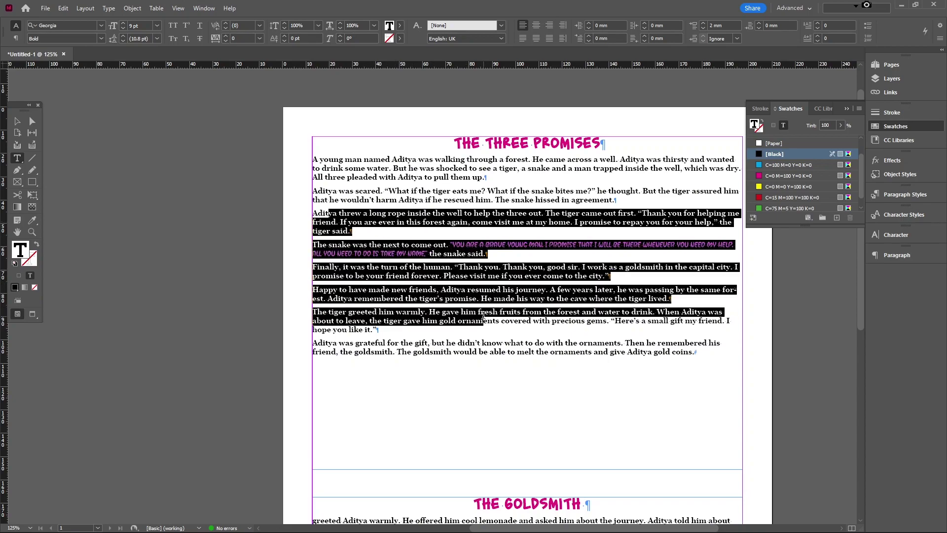
{"action": "left_click", "coordinate": [329, 212]}
{"action": "left_click_drag", "start_coordinate": [330, 212], "coordinate": [479, 327]}
{"action": "left_click", "coordinate": [451, 298]}
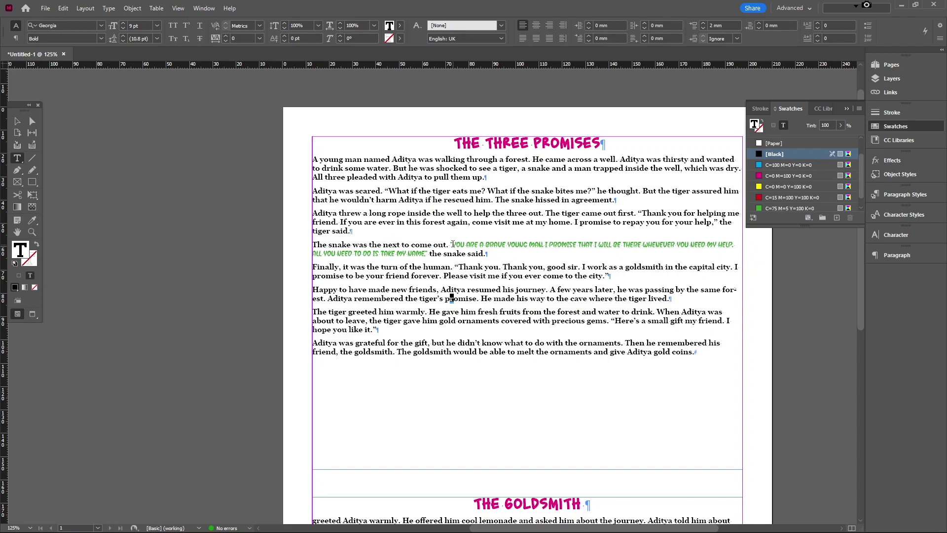
{"action": "left_click_drag", "start_coordinate": [450, 244], "coordinate": [428, 254]}
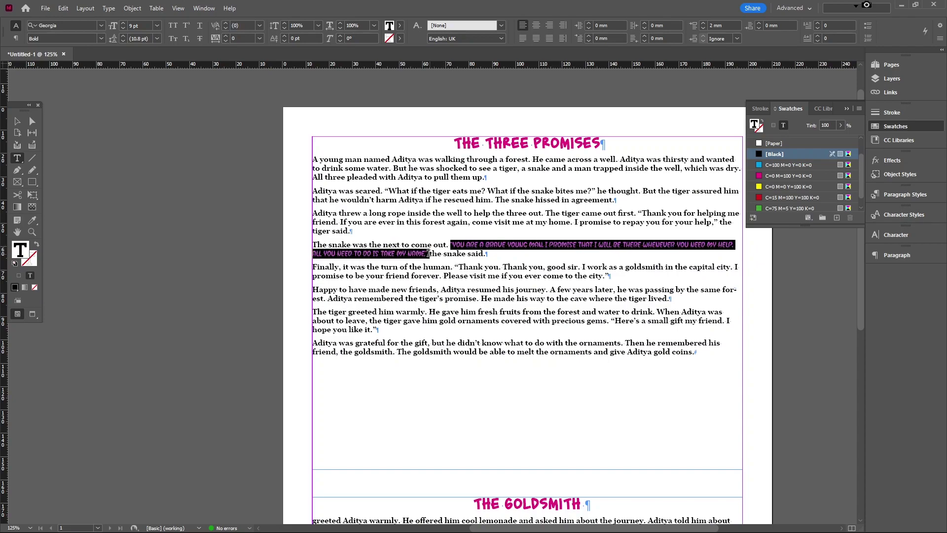
{"action": "left_click", "coordinate": [459, 253]}
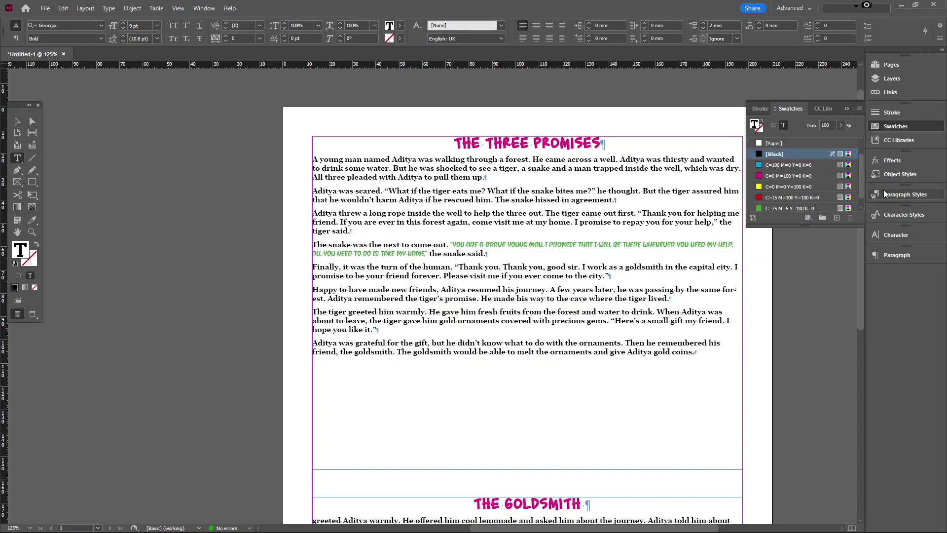
- Compare the paragraph style assigned to the plain body text and the green quote, and view the body style's options for clearing overrides
{"action": "left_click", "coordinate": [905, 196]}
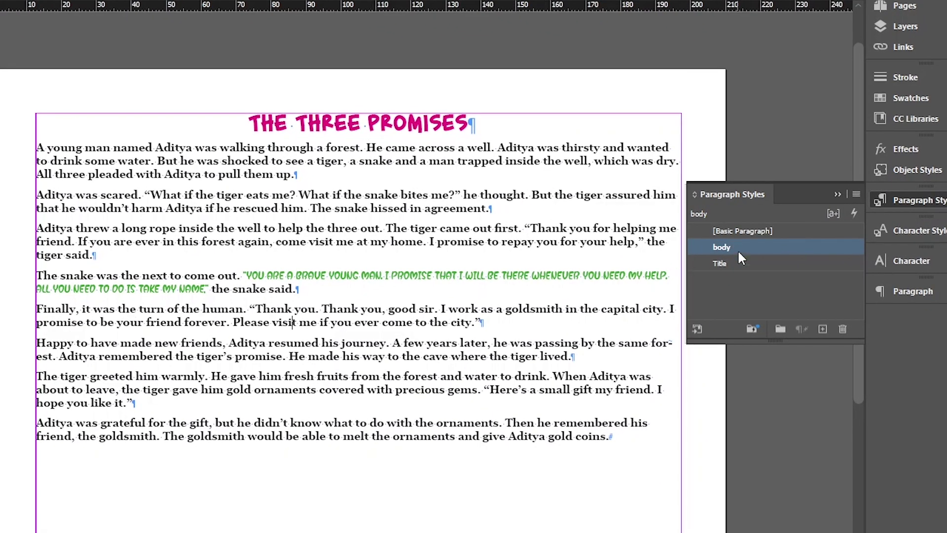
{"action": "left_click", "coordinate": [288, 274]}
{"action": "triple_click", "coordinate": [128, 234]}
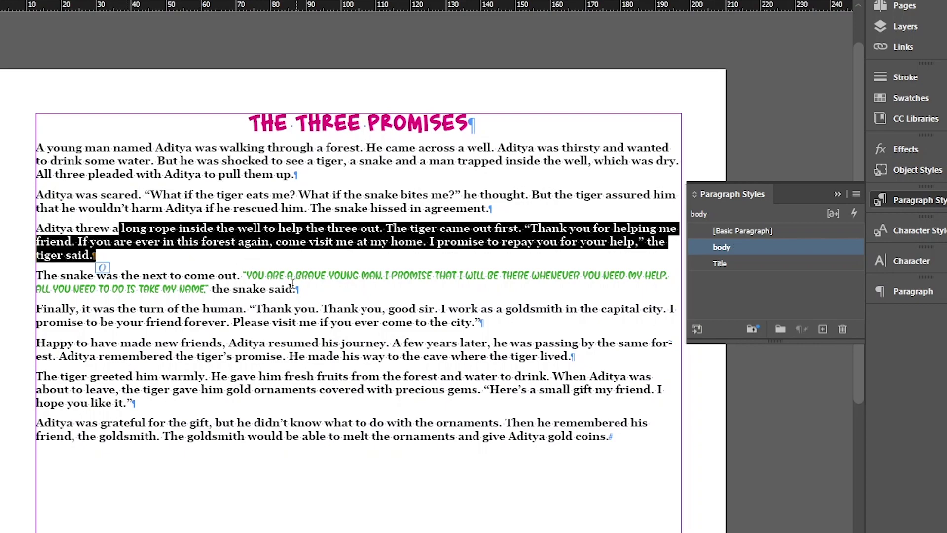
{"action": "left_click_drag", "start_coordinate": [244, 275], "coordinate": [212, 290]}
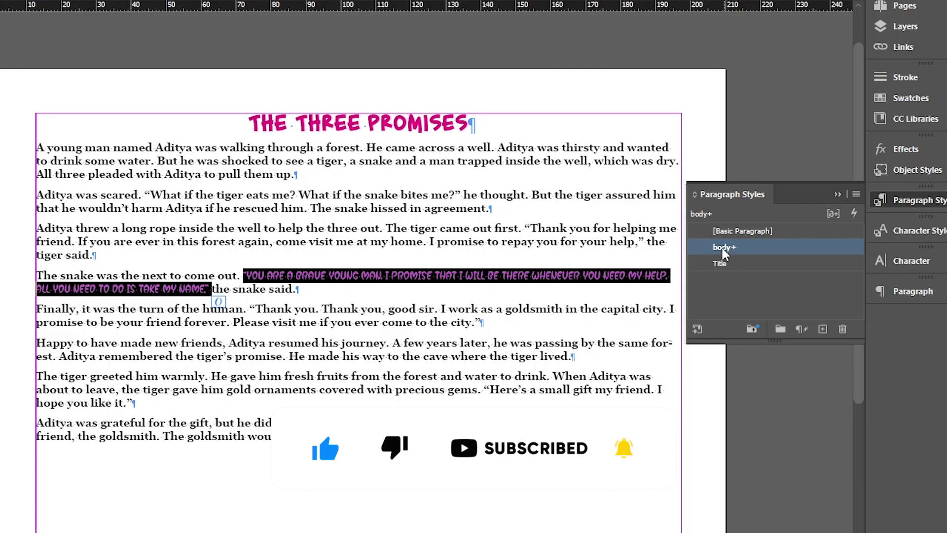
{"action": "right_click", "coordinate": [755, 245]}
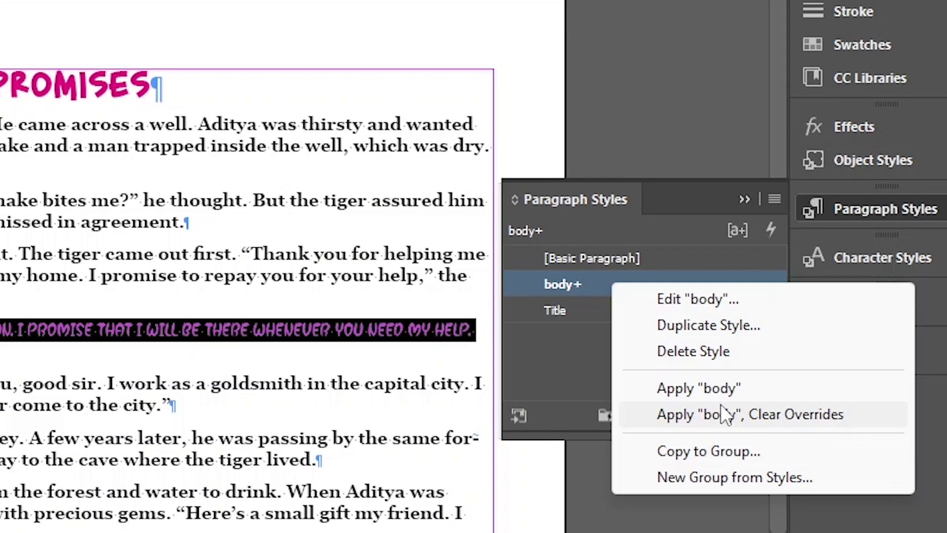
{"action": "left_click", "coordinate": [563, 371]}
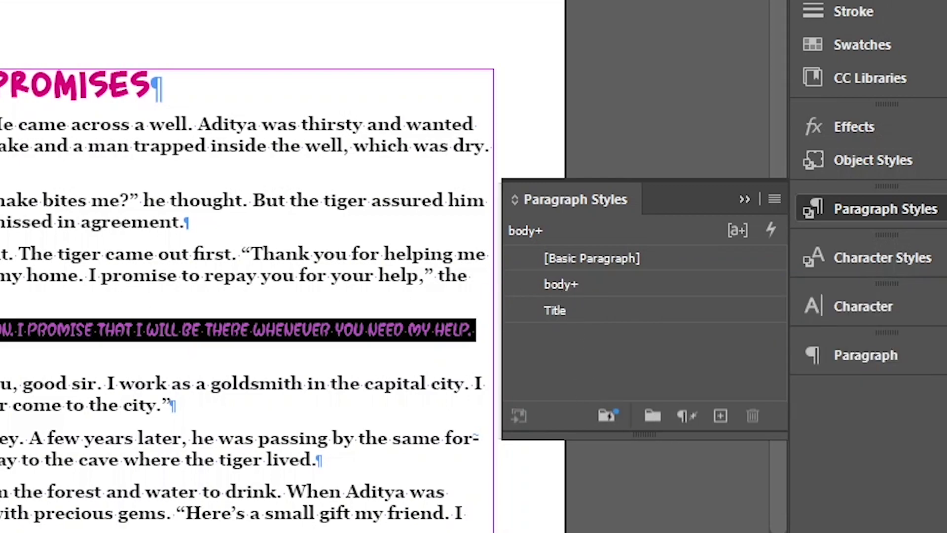
- Reapply the body style to the snake's quote with overrides cleared, and undo that change
{"action": "right_click", "coordinate": [590, 282]}
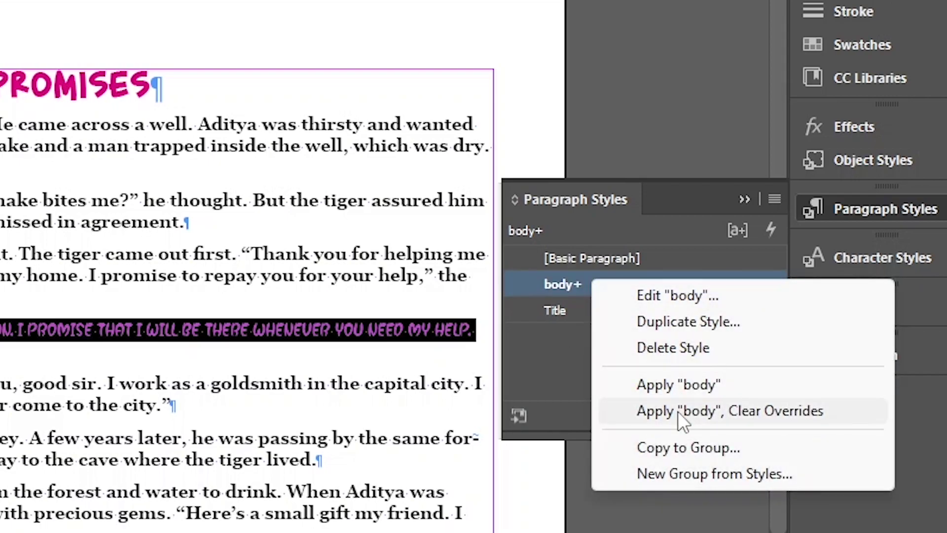
{"action": "left_click", "coordinate": [678, 410]}
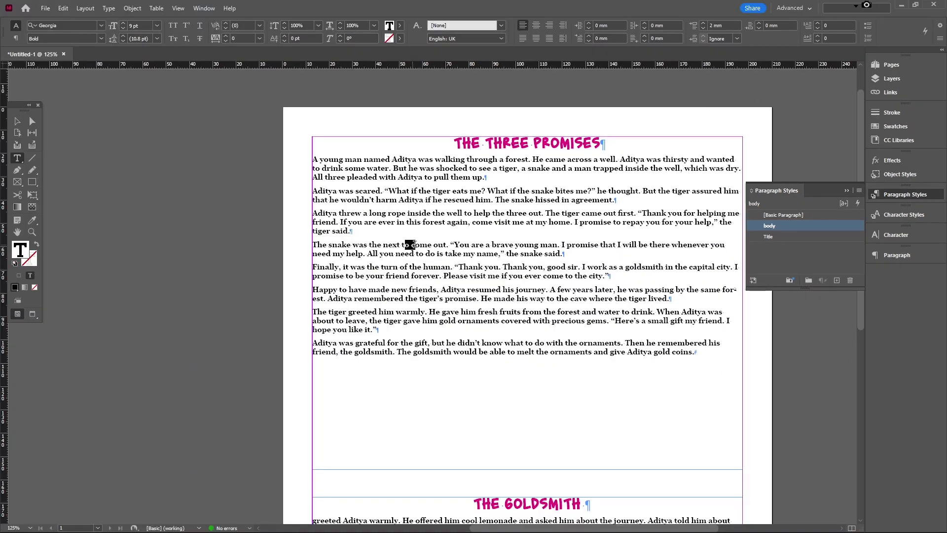
{"action": "key", "text": "ctrl+z"}
{"action": "key", "text": "ctrl+z"}
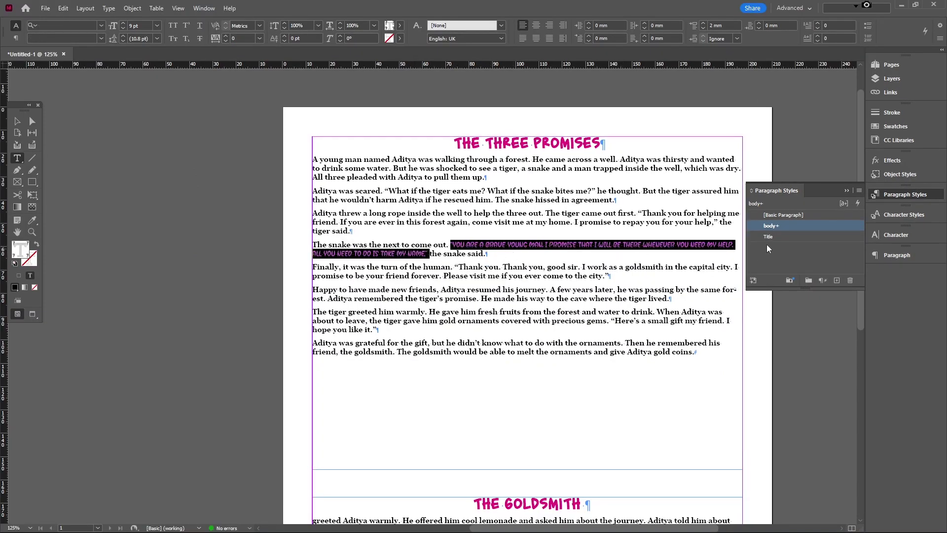
- Redefine the body paragraph style from the snake quote's font and colour, and check the body text throughout the document
{"action": "right_click", "coordinate": [788, 228]}
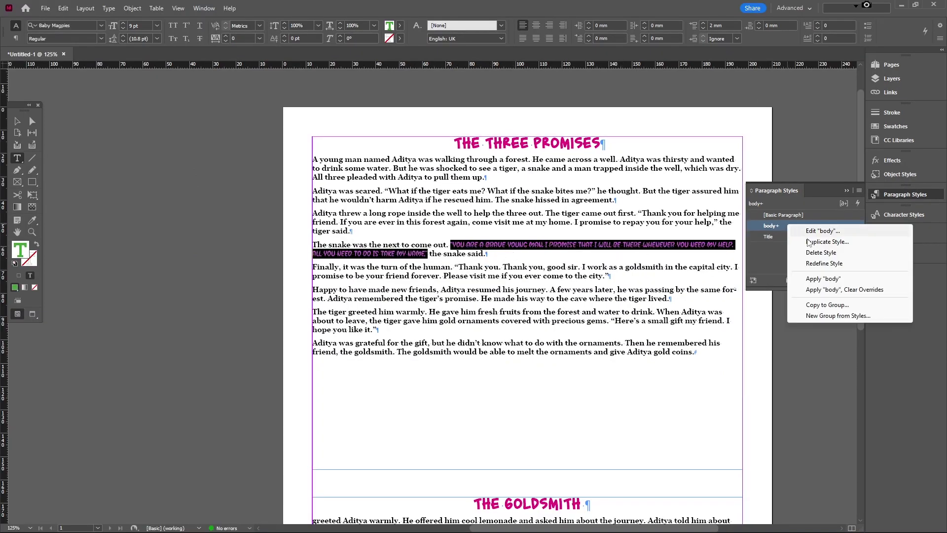
{"action": "left_click", "coordinate": [823, 264]}
{"action": "scroll", "coordinate": [453, 271], "scroll_direction": "down", "scroll_amount": 2}
{"action": "scroll", "coordinate": [509, 349], "scroll_direction": "down", "scroll_amount": 8}
{"action": "scroll", "coordinate": [449, 321], "scroll_direction": "up", "scroll_amount": 8}
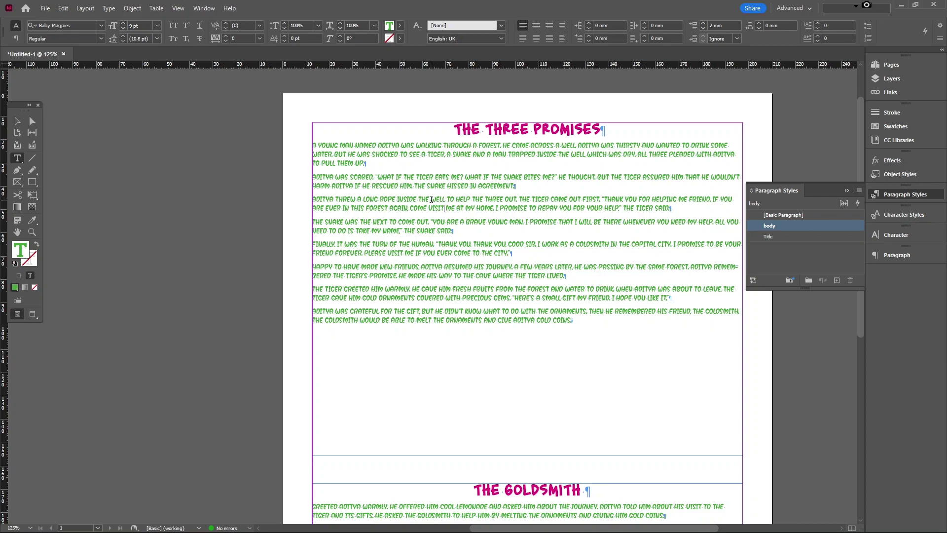
- Set the text from "well to help the three out" to the end of that paragraph in Times New Roman Regular
{"action": "left_click_drag", "start_coordinate": [432, 200], "coordinate": [477, 200]}
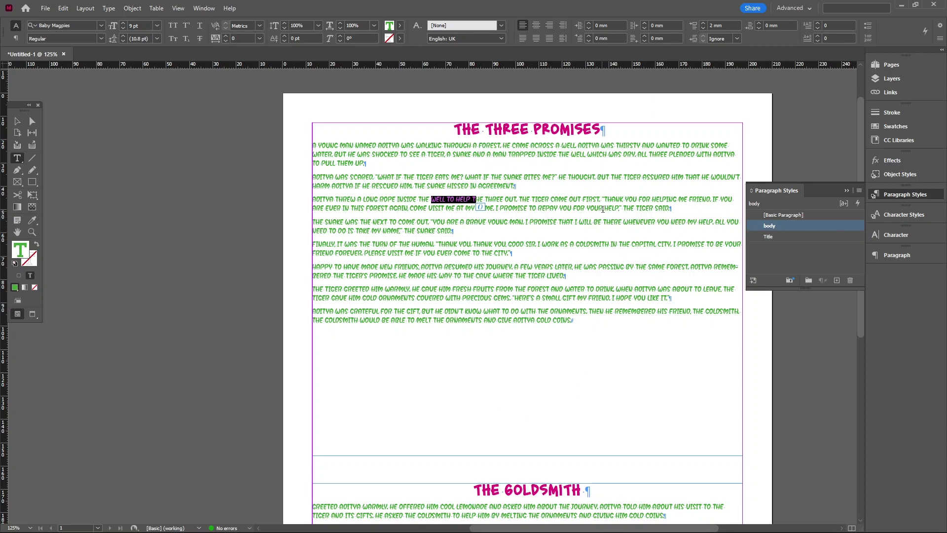
{"action": "left_click_drag", "start_coordinate": [432, 199], "coordinate": [674, 212]}
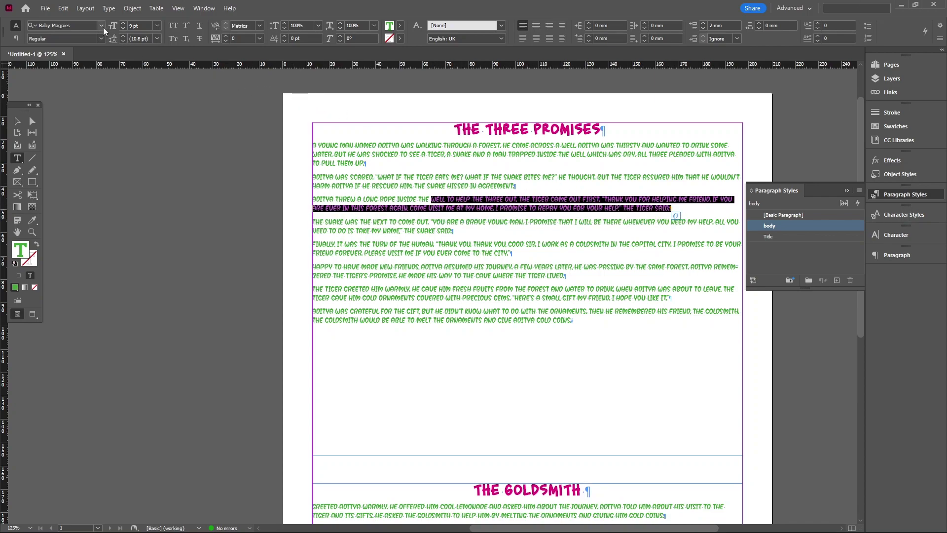
{"action": "left_click", "coordinate": [100, 26]}
{"action": "left_click", "coordinate": [144, 89]}
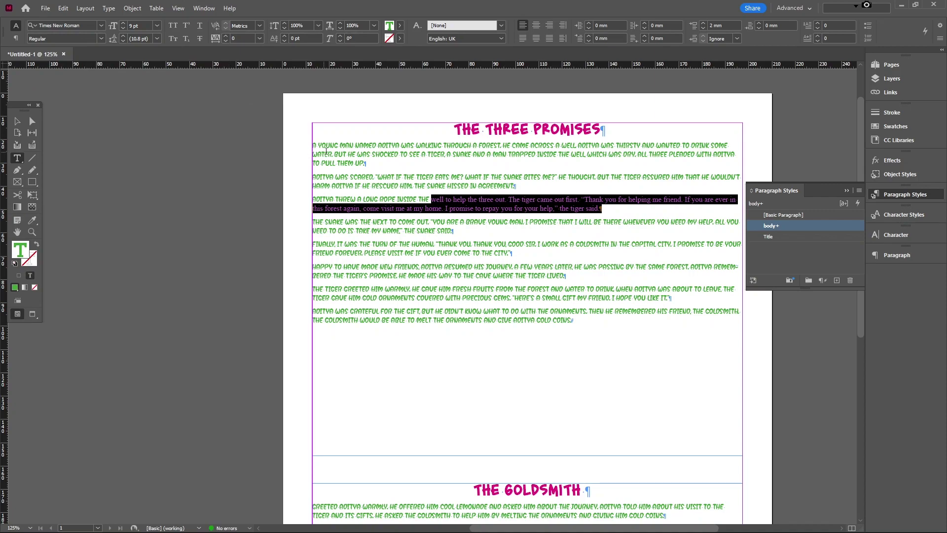
{"action": "left_click", "coordinate": [101, 40]}
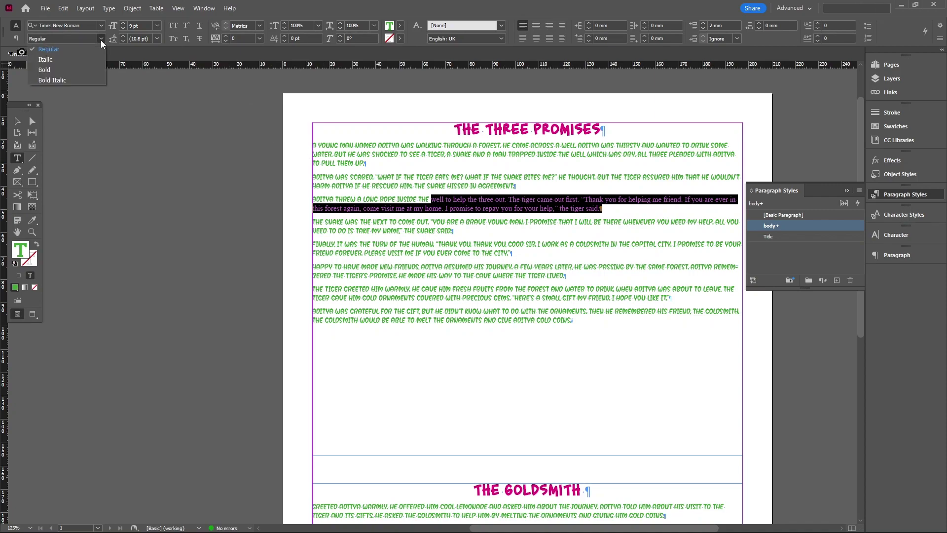
{"action": "left_click", "coordinate": [68, 59]}
- Redefine the body paragraph style from the Times New Roman passage and check the body text in both frames
{"action": "right_click", "coordinate": [805, 226]}
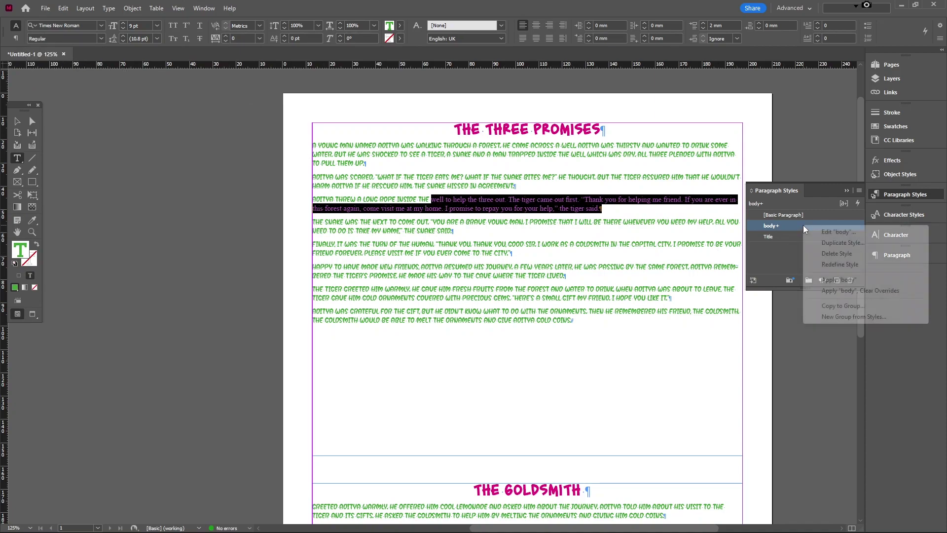
{"action": "left_click", "coordinate": [829, 264]}
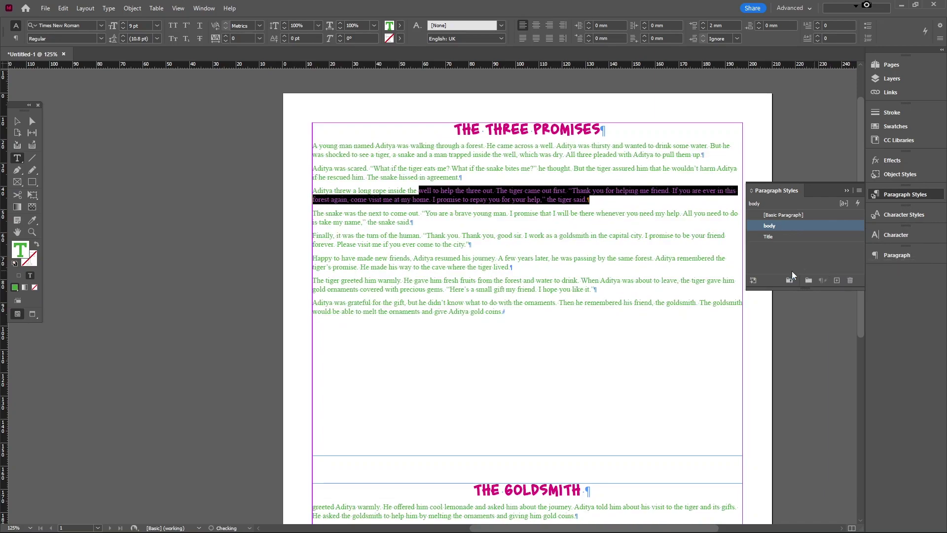
{"action": "left_click", "coordinate": [445, 231]}
{"action": "scroll", "coordinate": [430, 375], "scroll_direction": "down", "scroll_amount": 3}
{"action": "scroll", "coordinate": [441, 207], "scroll_direction": "up", "scroll_amount": 4}
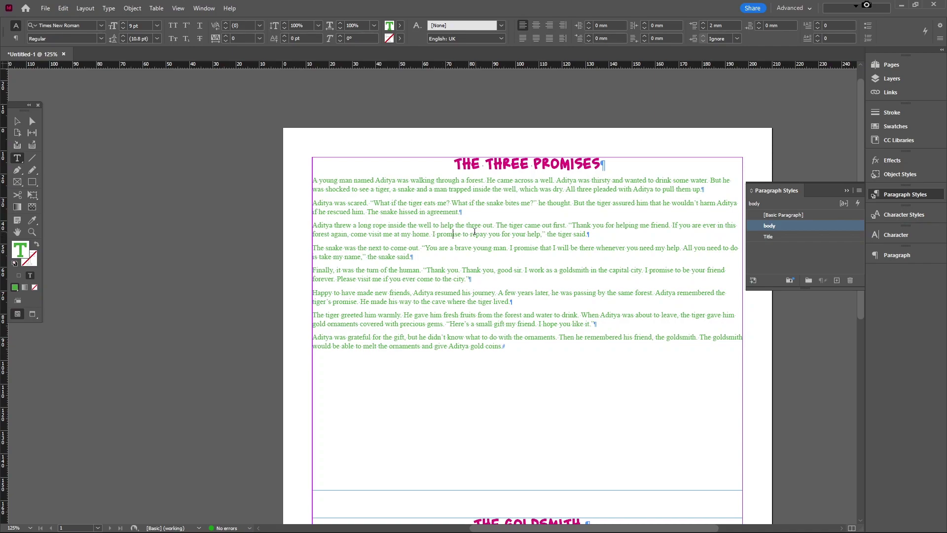
- With nothing selected, change the body paragraph style's character colour to the red swatch C=15 M=100 Y=100 K=0
{"action": "left_click", "coordinate": [17, 121]}
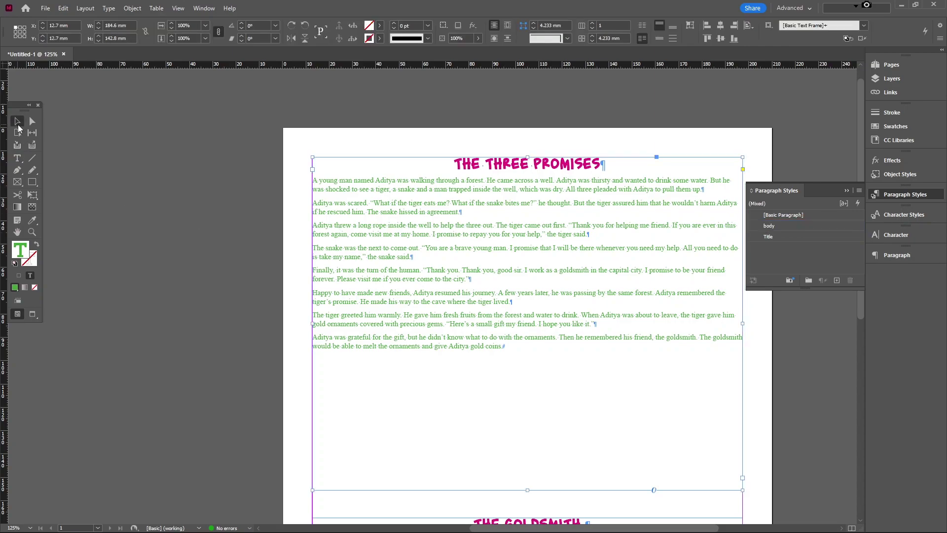
{"action": "left_click", "coordinate": [166, 176]}
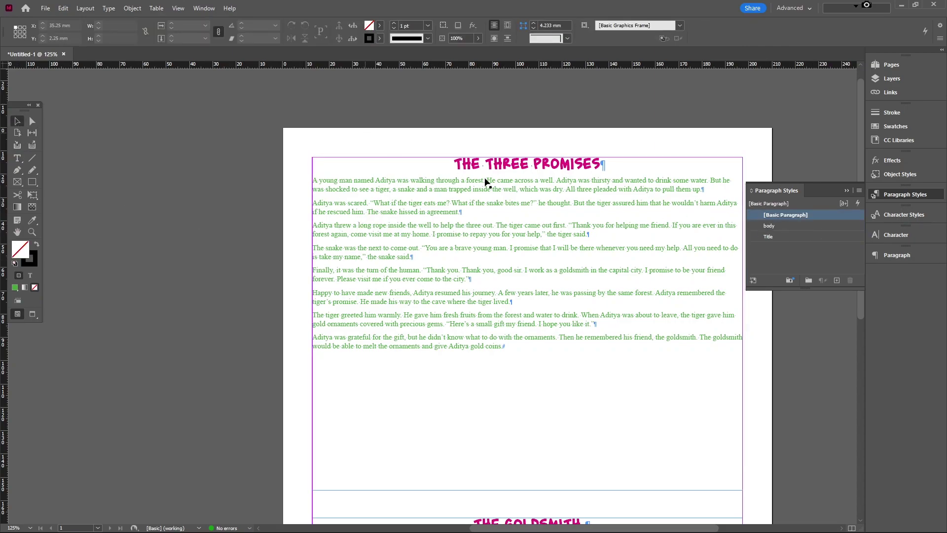
{"action": "double_click", "coordinate": [786, 226]}
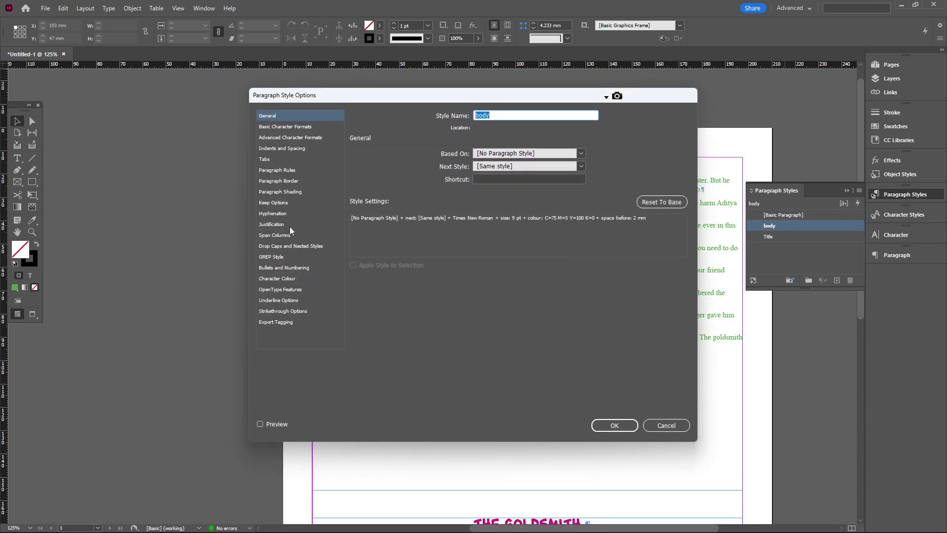
{"action": "left_click_drag", "start_coordinate": [315, 95], "coordinate": [470, 100]}
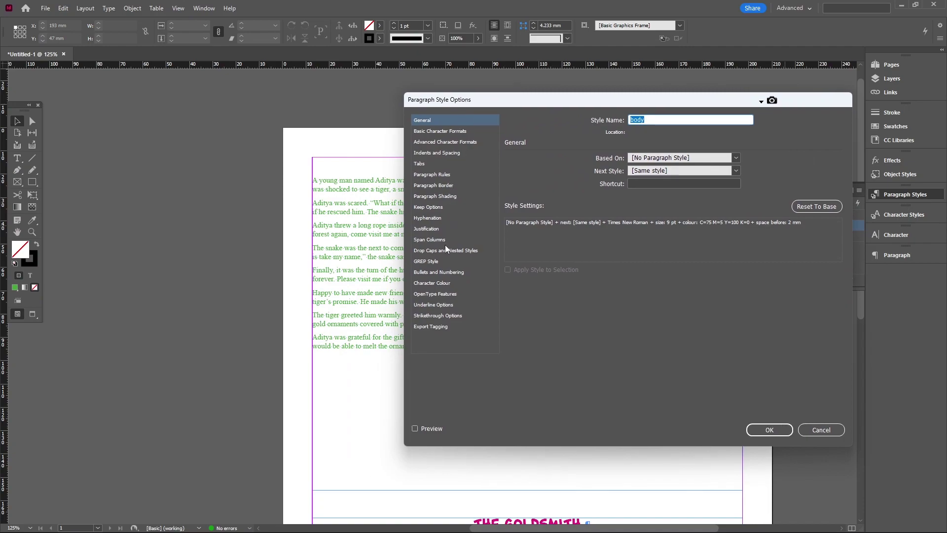
{"action": "left_click", "coordinate": [437, 282]}
{"action": "scroll", "coordinate": [592, 214], "scroll_direction": "down", "scroll_amount": 1}
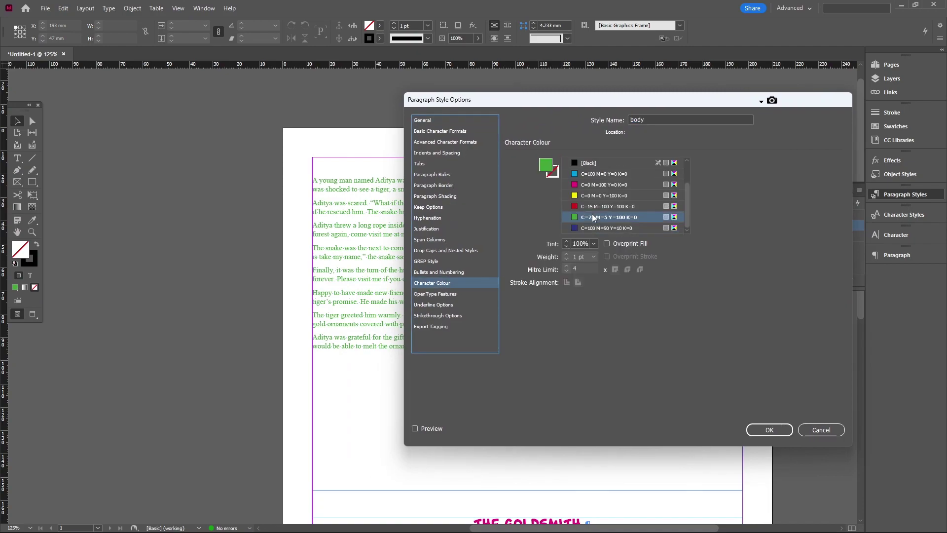
{"action": "left_click", "coordinate": [596, 206]}
{"action": "left_click", "coordinate": [760, 428]}
{"action": "scroll", "coordinate": [484, 332], "scroll_direction": "down", "scroll_amount": 4}
{"action": "scroll", "coordinate": [361, 266], "scroll_direction": "up", "scroll_amount": 3}
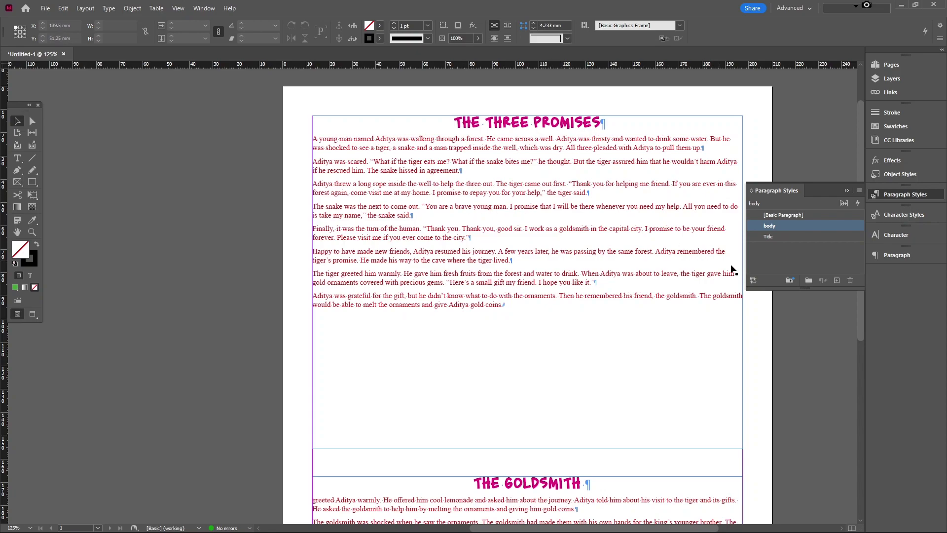
- Examine the body style's Bullets and Numbering and Drop Caps and Nested Styles options, and close them without changes
{"action": "double_click", "coordinate": [769, 226]}
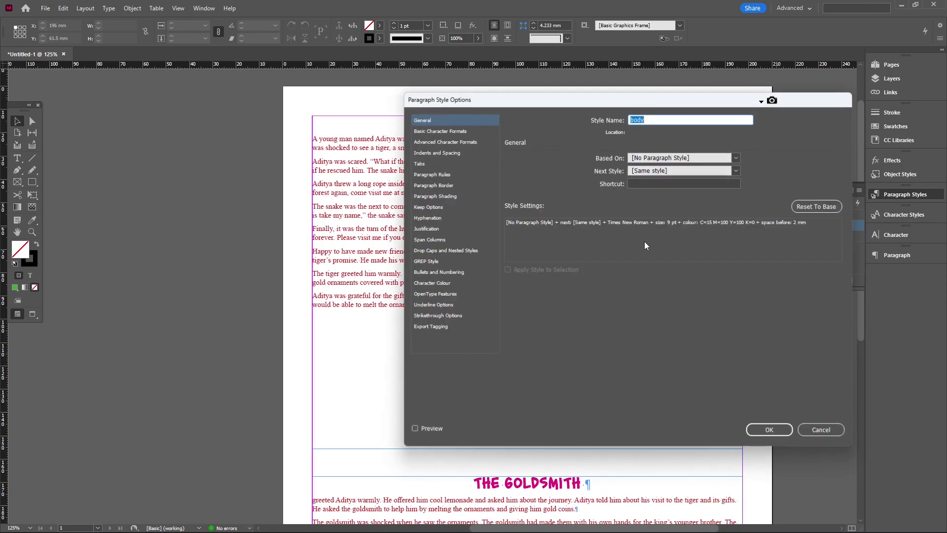
{"action": "left_click", "coordinate": [439, 273]}
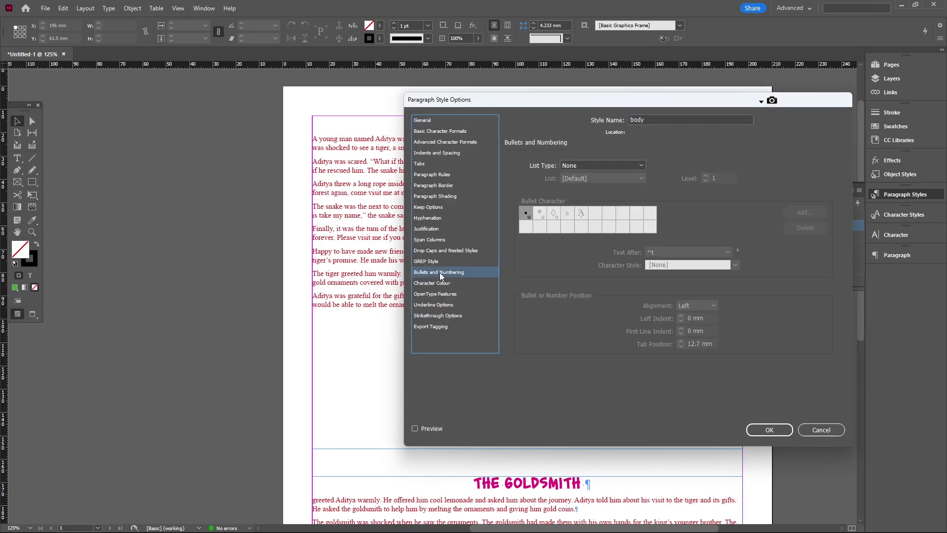
{"action": "left_click", "coordinate": [437, 250]}
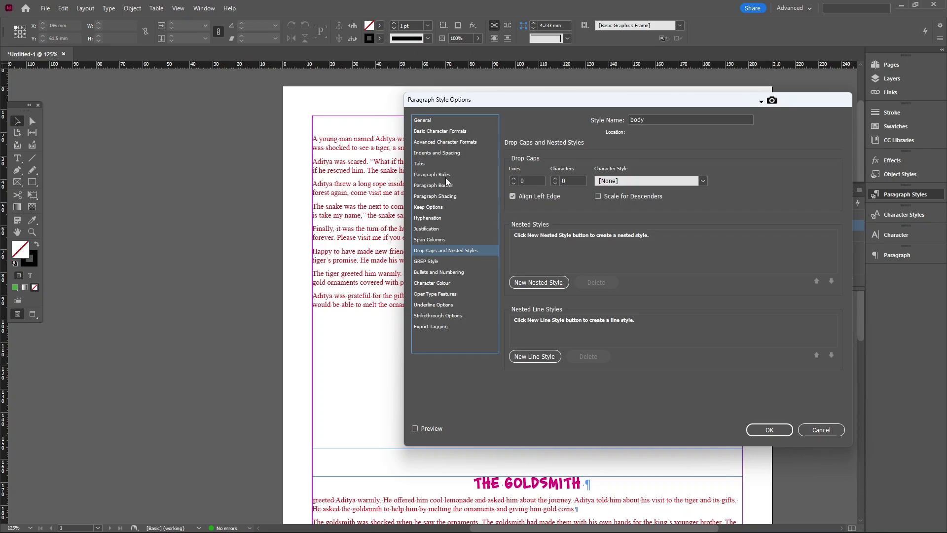
{"action": "left_click", "coordinate": [819, 430]}
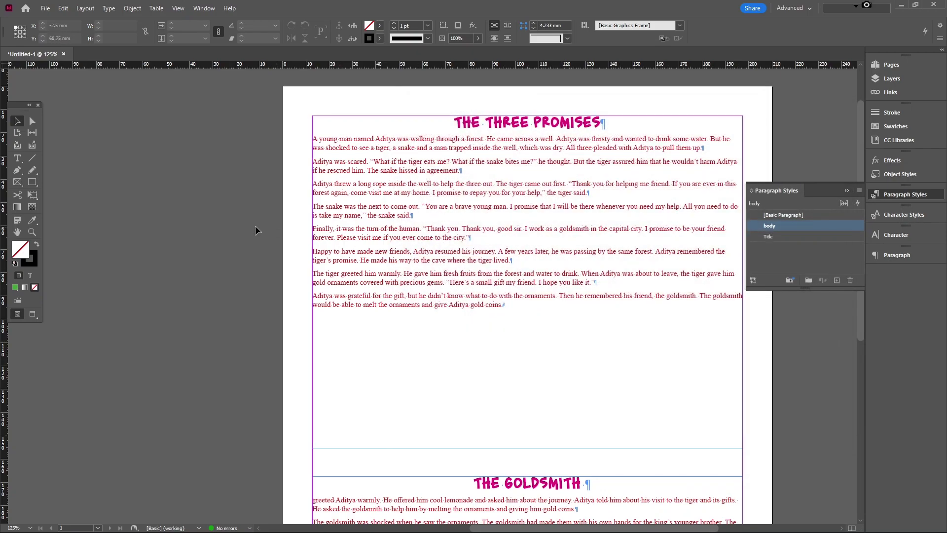
- Format the goldsmith's quote with the Bangers font and the magenta swatch C=0 M=100 Y=0 K=0, and check its body style overrides
{"action": "left_click", "coordinate": [890, 220]}
{"action": "double_click", "coordinate": [425, 228]}
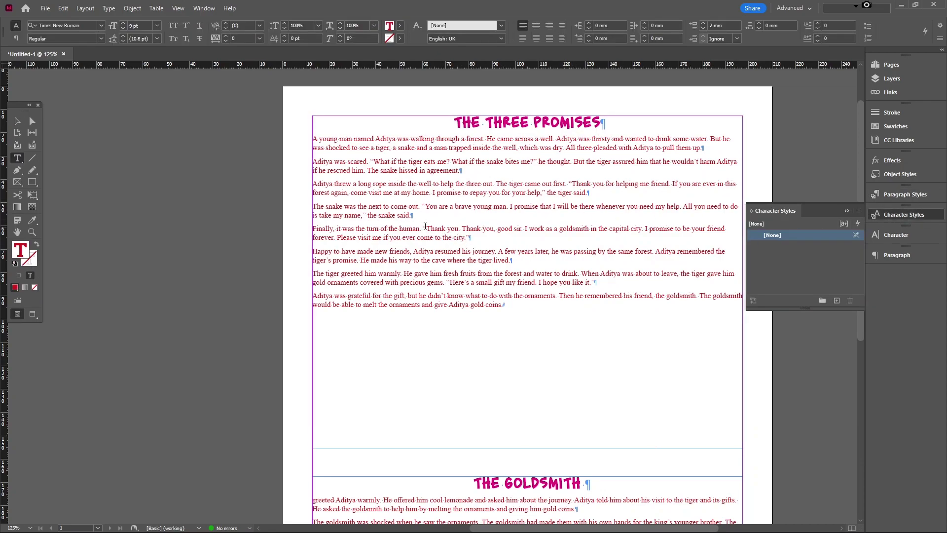
{"action": "key", "text": "ctrl+="}
{"action": "left_click_drag", "start_coordinate": [424, 228], "coordinate": [476, 240]}
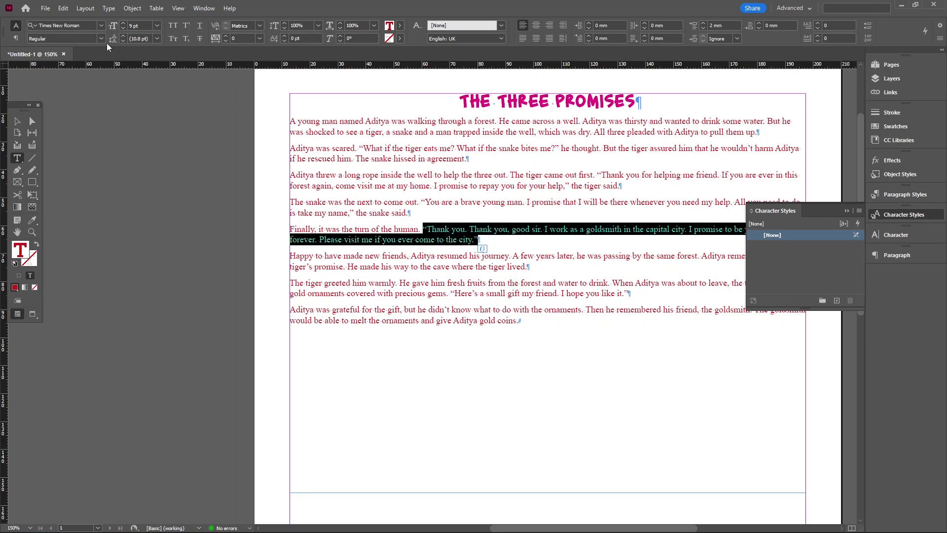
{"action": "left_click", "coordinate": [100, 25]}
{"action": "left_click", "coordinate": [64, 114]}
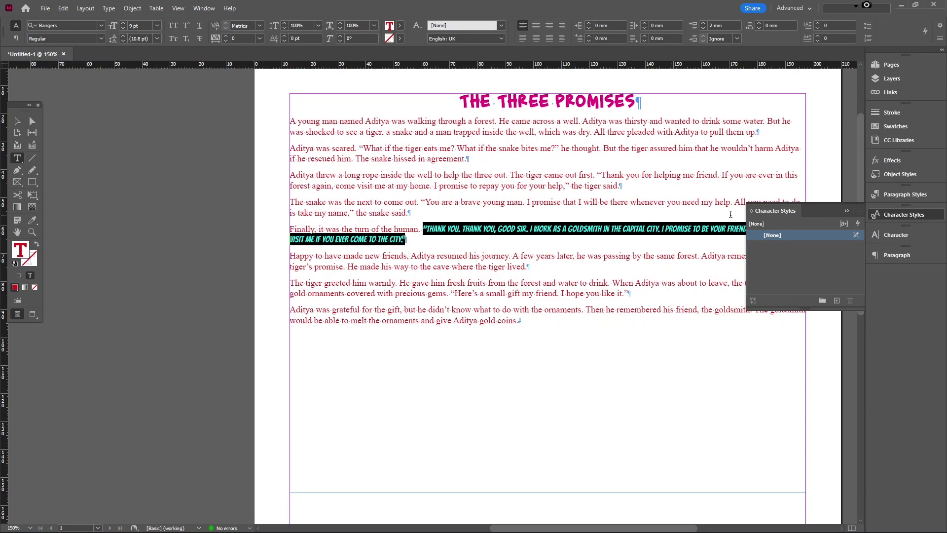
{"action": "left_click", "coordinate": [896, 126]}
{"action": "left_click", "coordinate": [789, 176]}
{"action": "left_click", "coordinate": [896, 127]}
{"action": "left_click", "coordinate": [903, 193]}
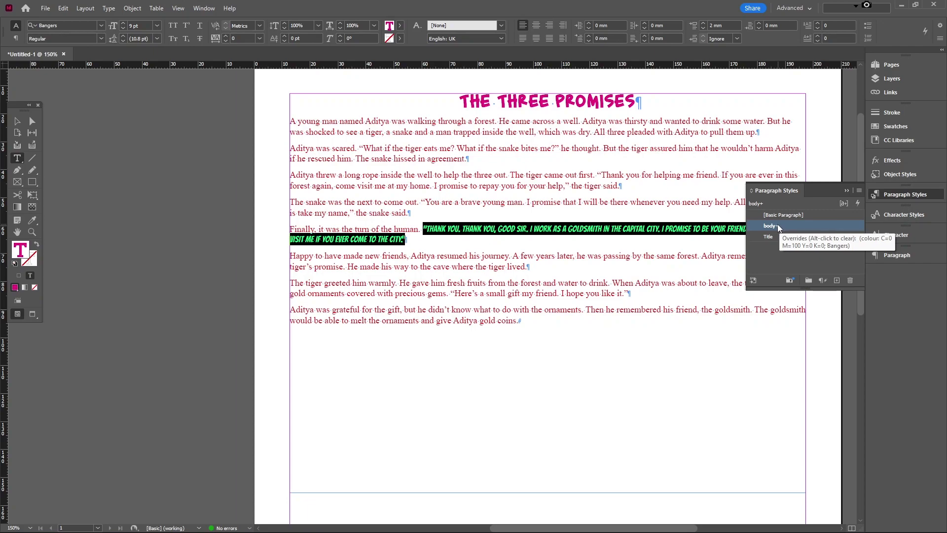
- Create a character style named "special words" from the goldsmith's quote, and check the quote's paragraph style
{"action": "left_click", "coordinate": [884, 215]}
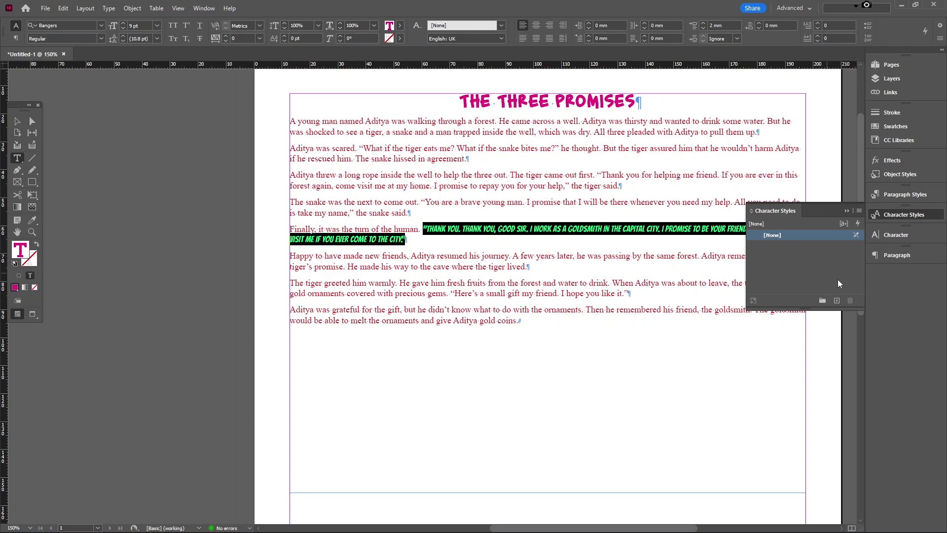
{"action": "left_click", "coordinate": [837, 301]}
{"action": "double_click", "coordinate": [785, 246]}
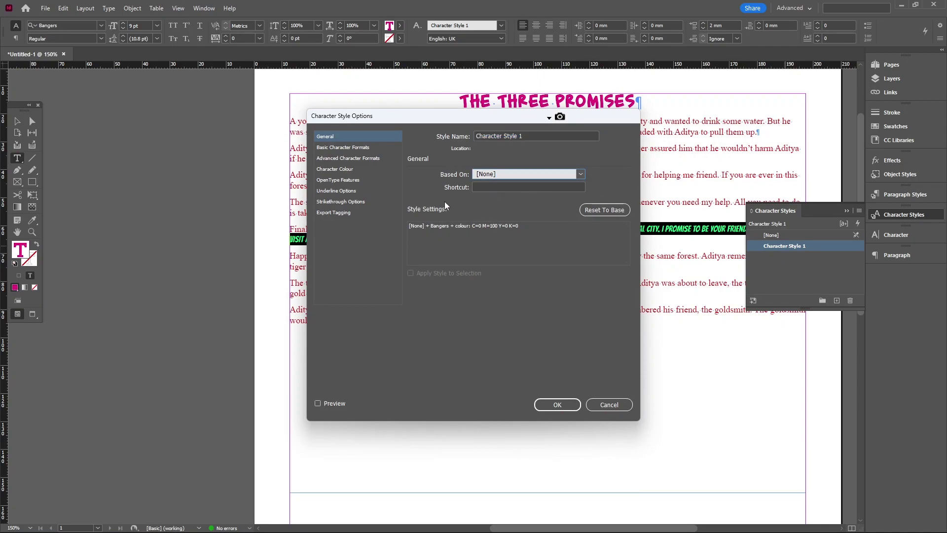
{"action": "left_click_drag", "start_coordinate": [449, 122], "coordinate": [480, 129]}
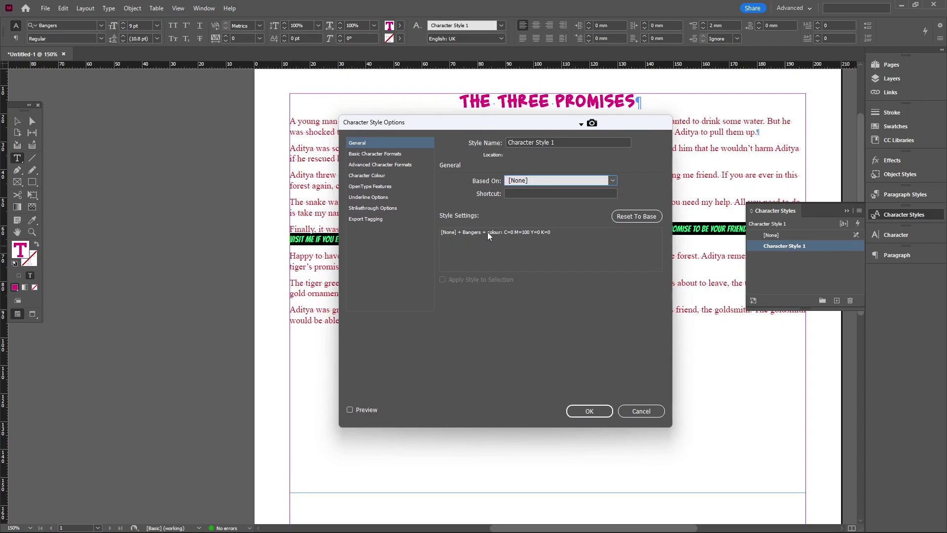
{"action": "left_click_drag", "start_coordinate": [558, 142], "coordinate": [475, 146]}
{"action": "type", "text": "special words"}
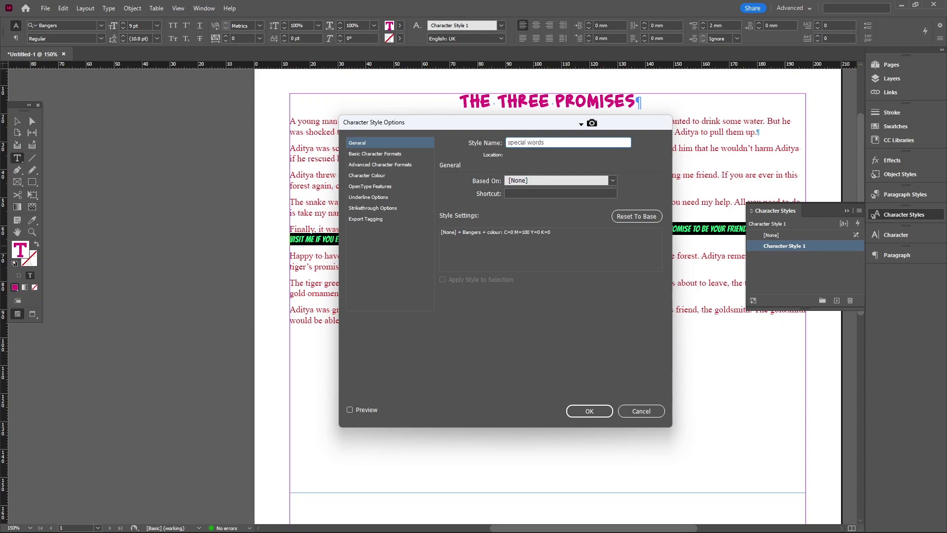
{"action": "left_click", "coordinate": [590, 412]}
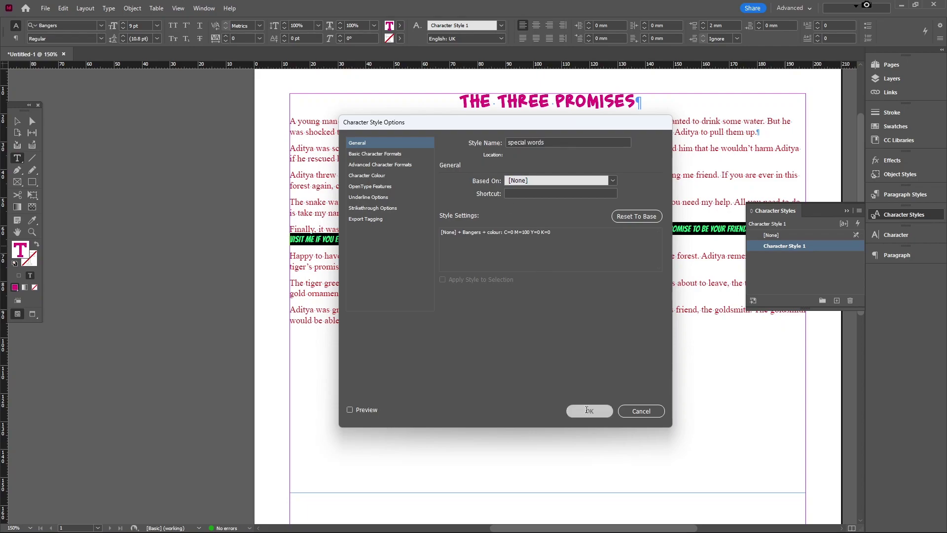
{"action": "left_click", "coordinate": [894, 195]}
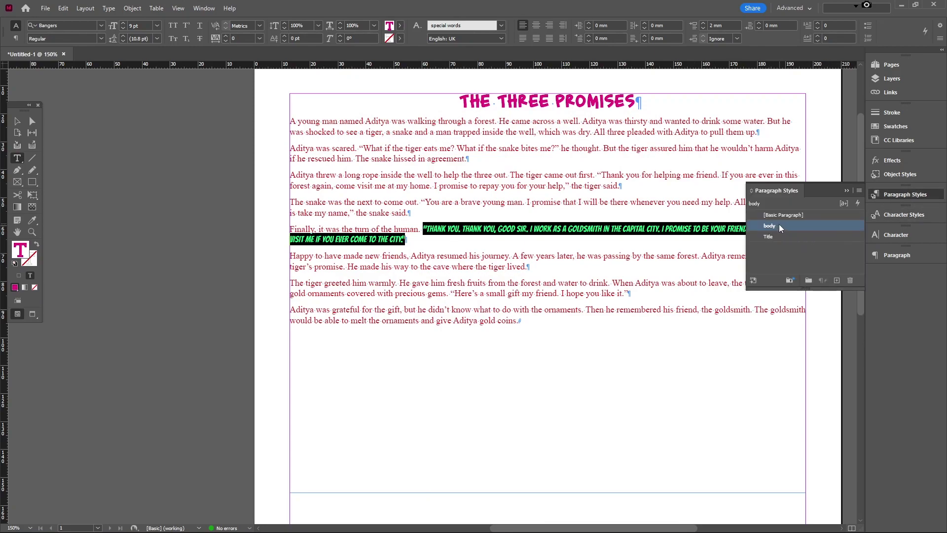
- Apply the special words character style from "long rope inside the well" to the end of that paragraph
{"action": "left_click_drag", "start_coordinate": [345, 175], "coordinate": [622, 187]}
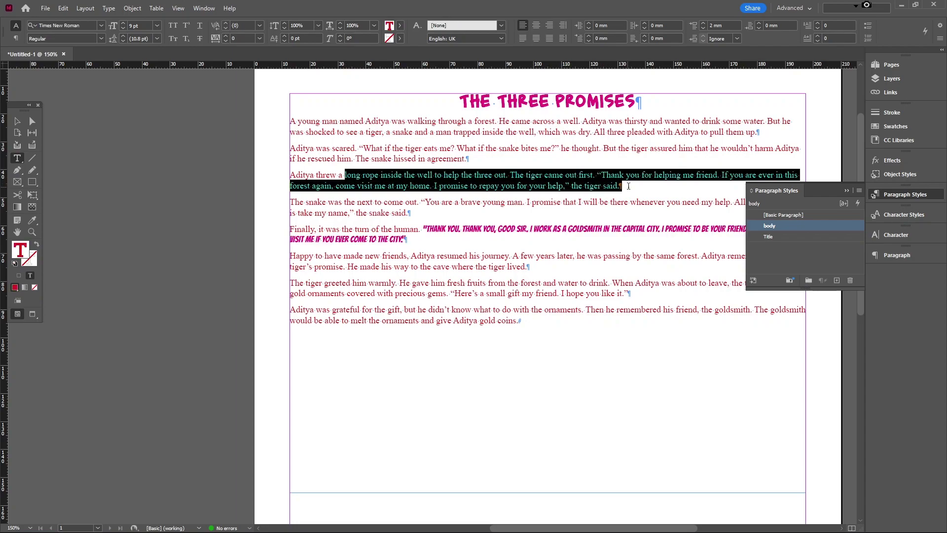
{"action": "left_click", "coordinate": [888, 217]}
{"action": "left_click", "coordinate": [789, 246]}
{"action": "left_click", "coordinate": [344, 174]}
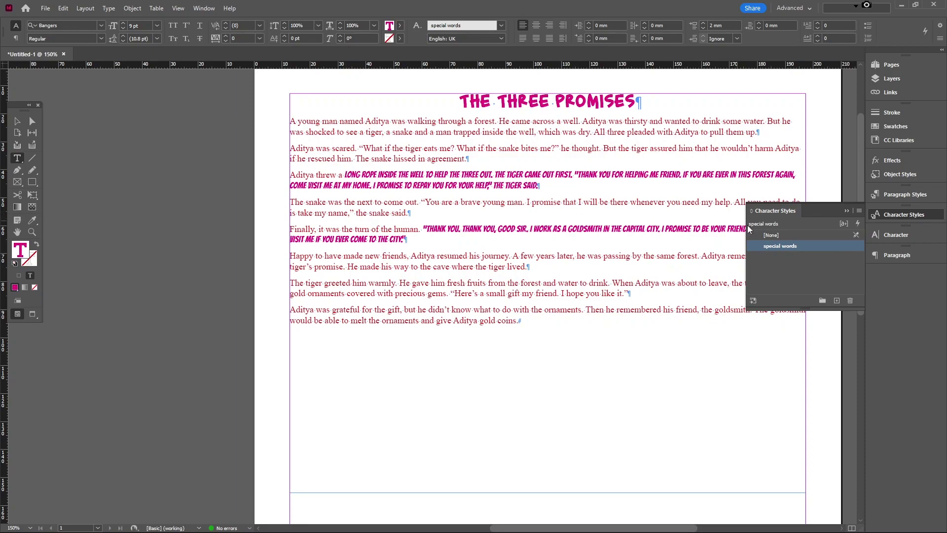
- Review the general settings of the body paragraph style and close them without changes
{"action": "left_click", "coordinate": [889, 194]}
{"action": "double_click", "coordinate": [779, 226]}
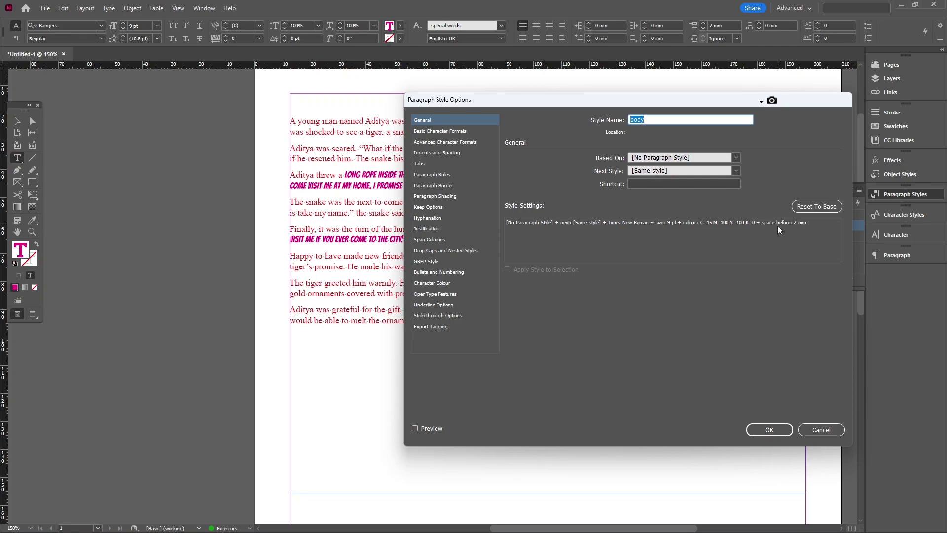
{"action": "left_click", "coordinate": [769, 430]}
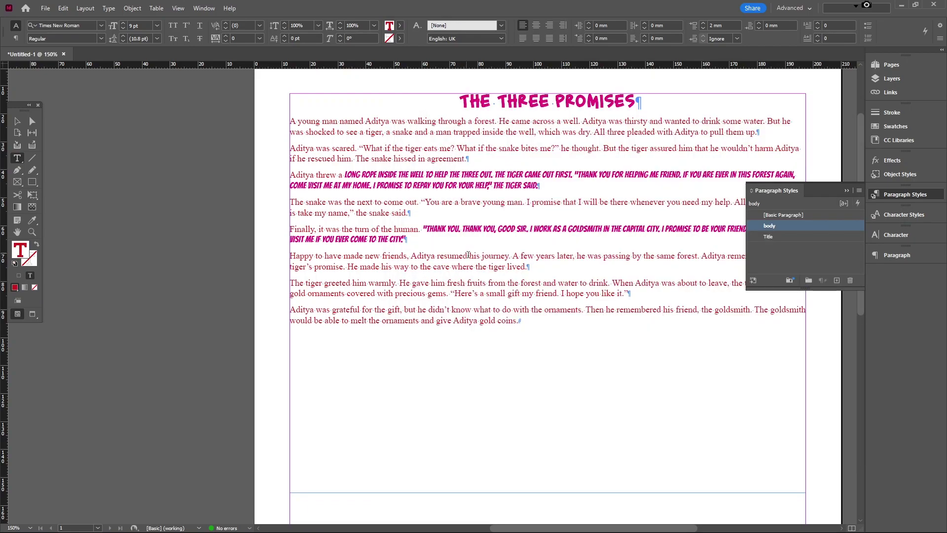
- Insert extra spaces after "Thank you." in the goldsmith's quote and after "resumed" in the following paragraph, and leave text editing
{"action": "left_click", "coordinate": [462, 228]}
{"action": "key", "text": "ctrl"}
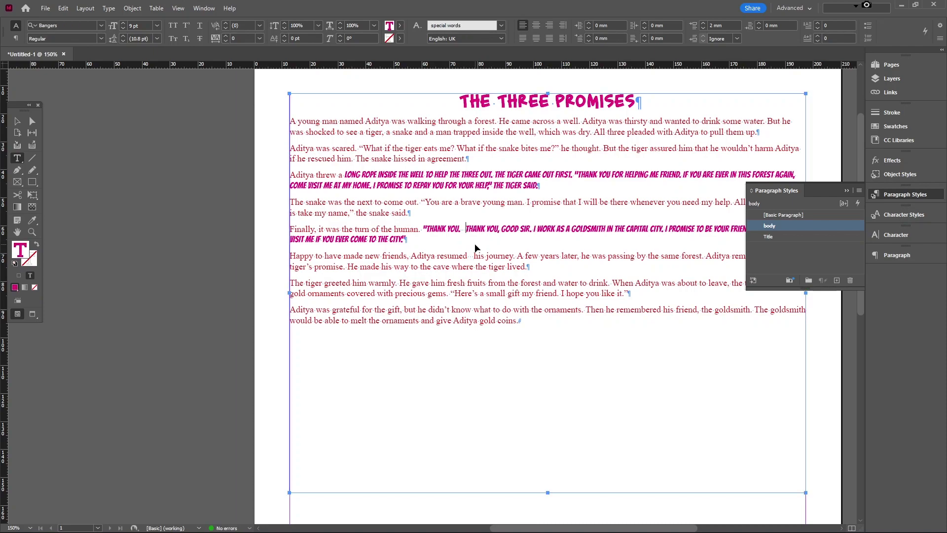
{"action": "left_click", "coordinate": [17, 121]}
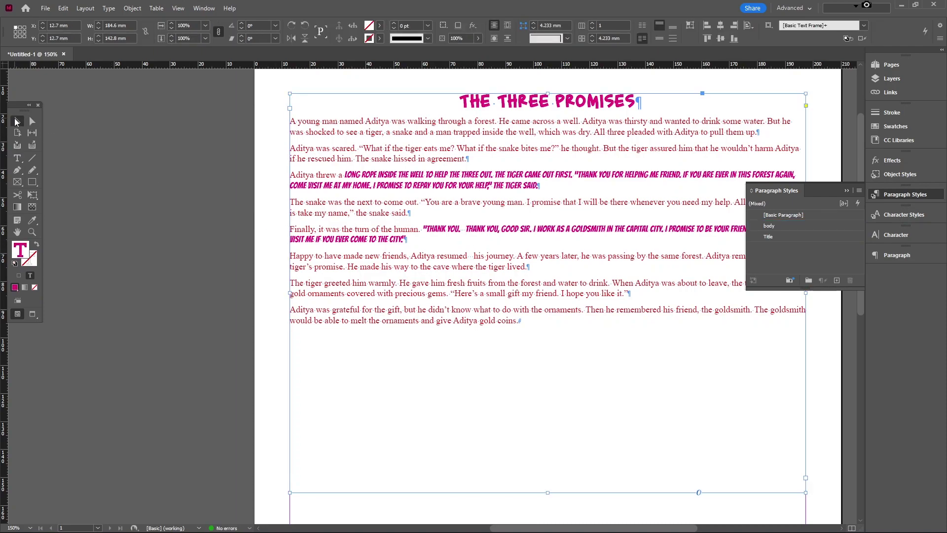
- Find double spaces with a GREP search across the whole document and replace them all with a single space
{"action": "key", "text": "ctrl+f"}
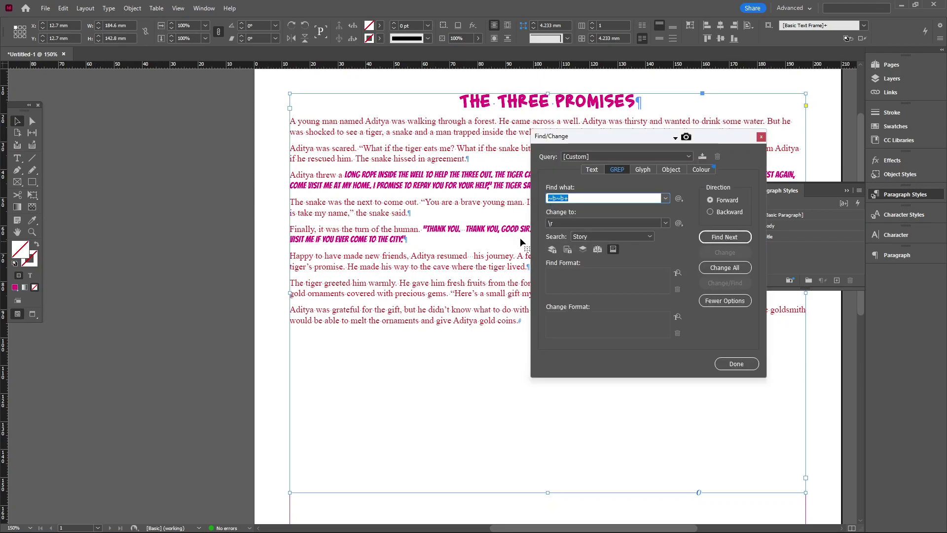
{"action": "left_click", "coordinate": [592, 237]}
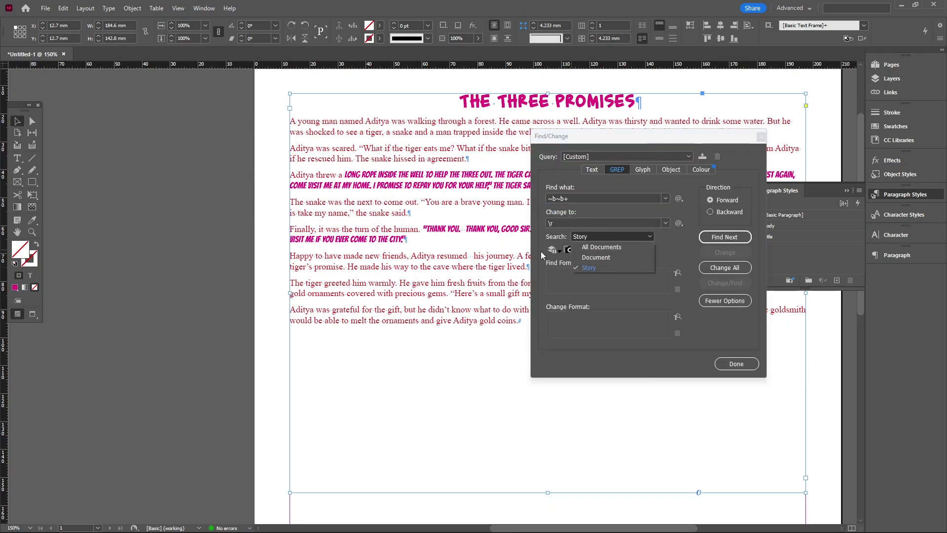
{"action": "left_click", "coordinate": [605, 259]}
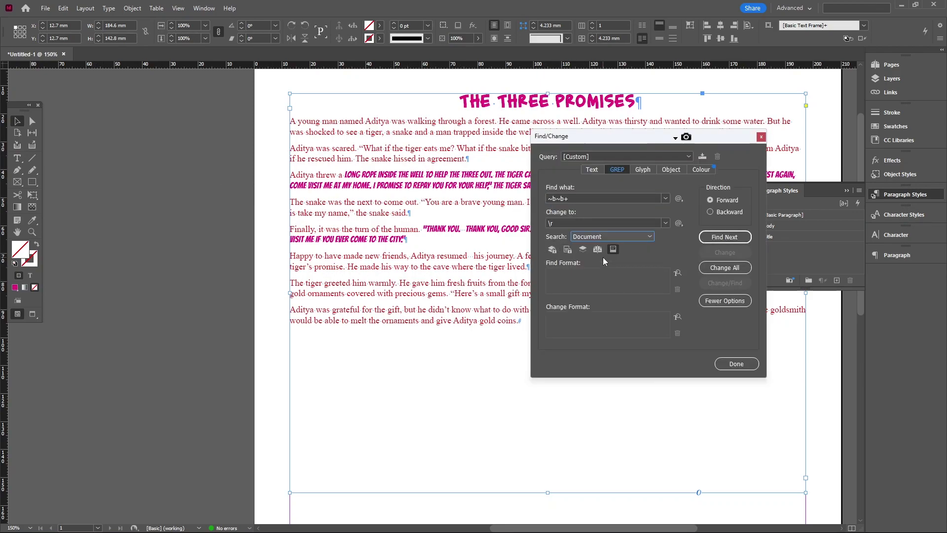
{"action": "left_click", "coordinate": [650, 198]}
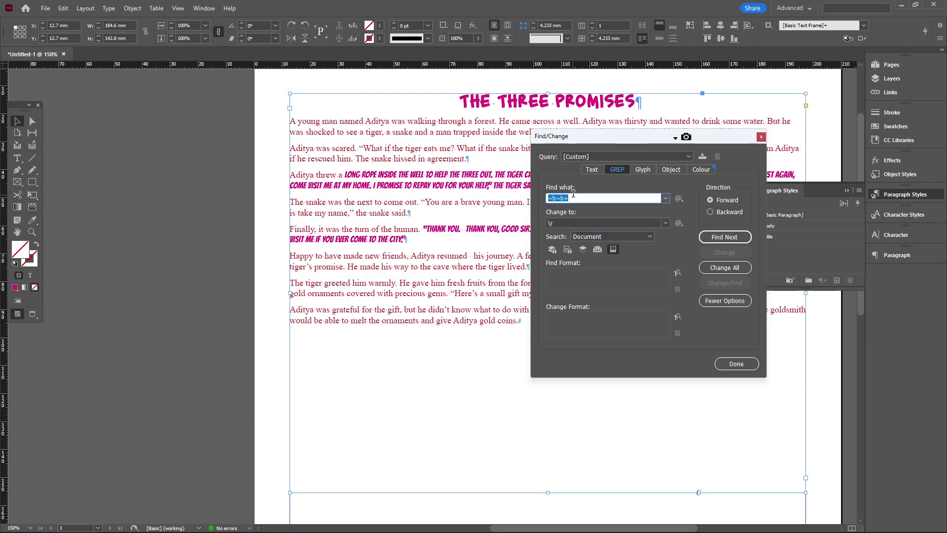
{"action": "key", "text": "BackSpace"}
{"action": "left_click", "coordinate": [575, 222]}
{"action": "key", "text": "BackSpace"}
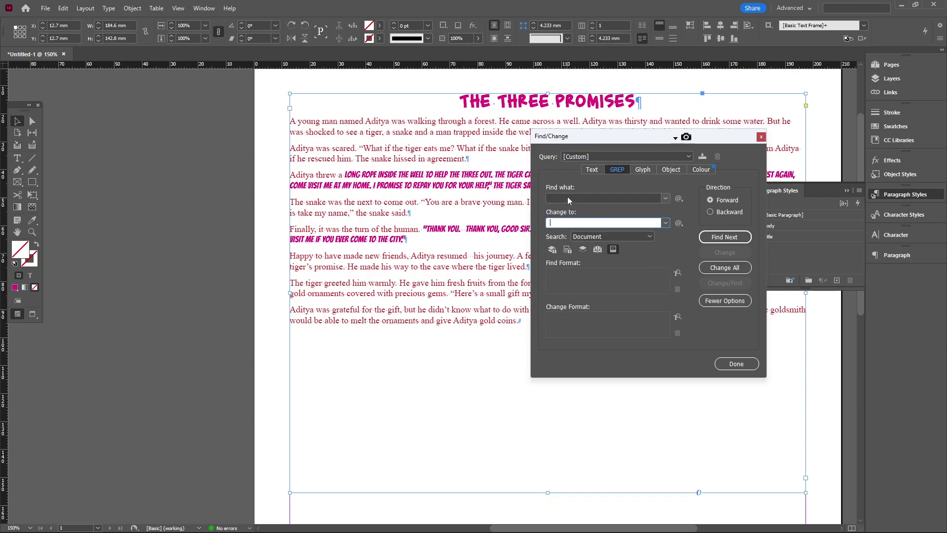
{"action": "left_click", "coordinate": [729, 268]}
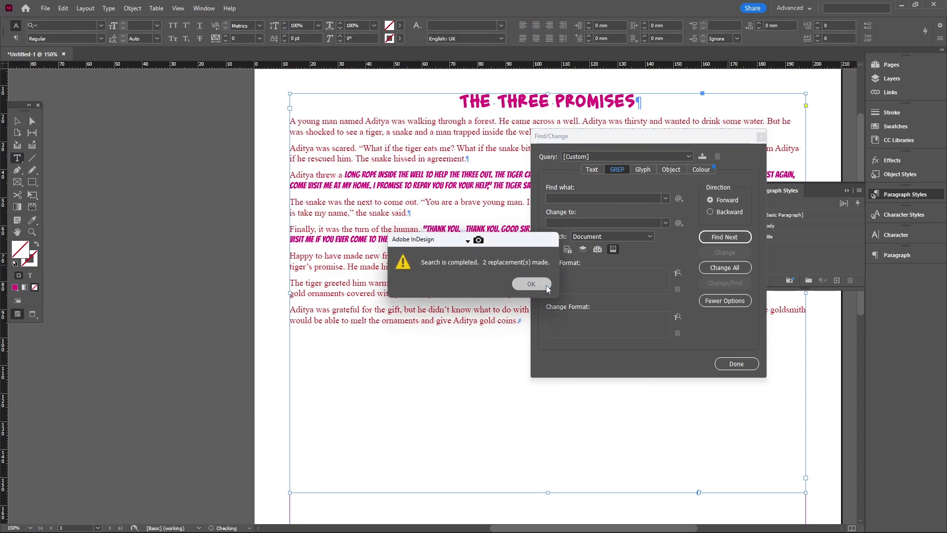
{"action": "left_click", "coordinate": [546, 285]}
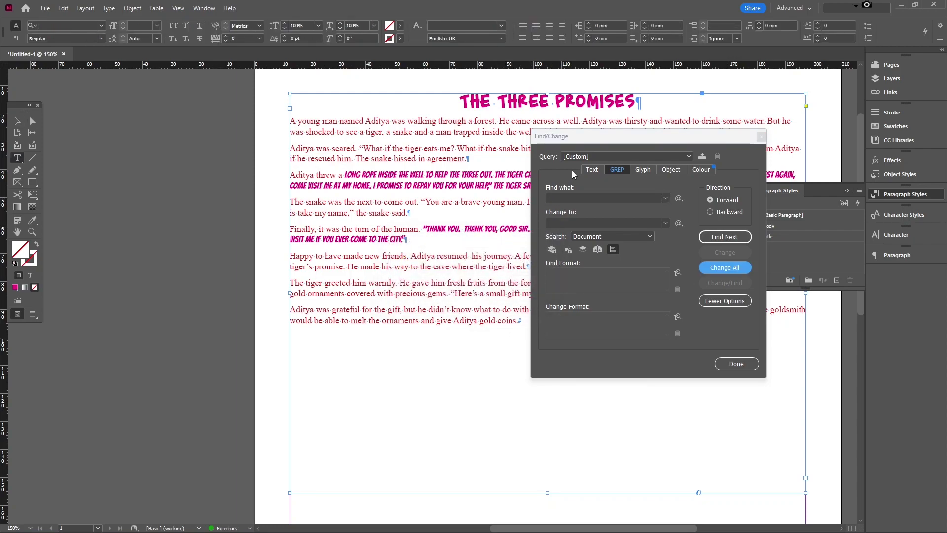
- Load the Multiple Space to Single Space query and inspect its find and replacement expressions
{"action": "left_click", "coordinate": [690, 156]}
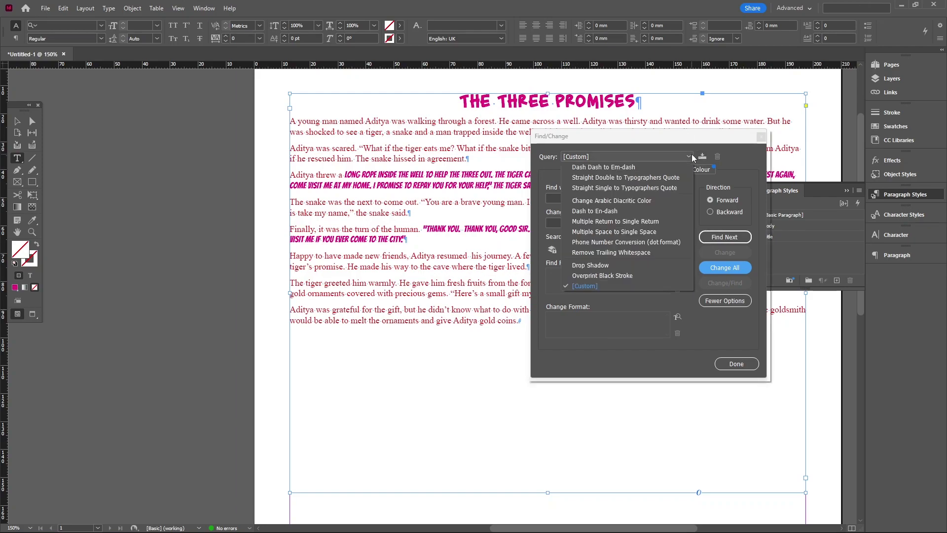
{"action": "left_click", "coordinate": [616, 232]}
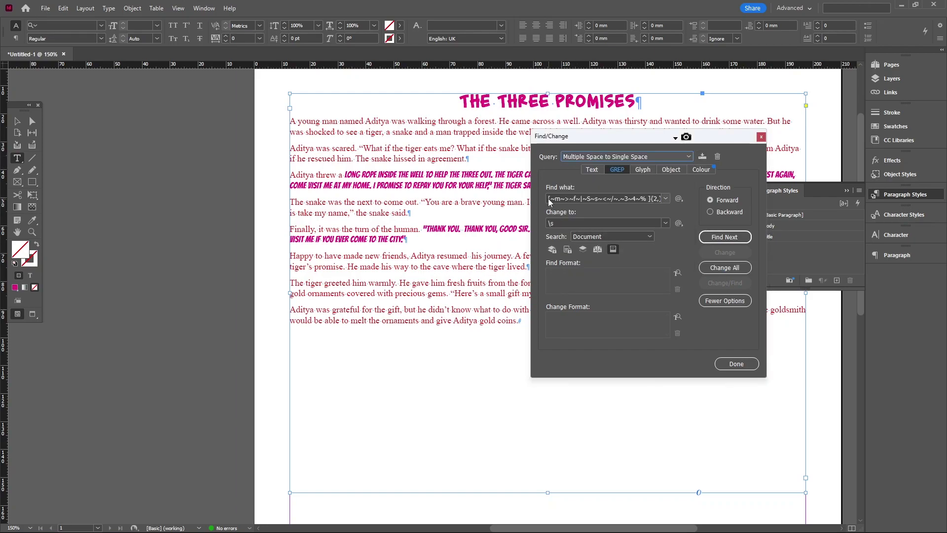
{"action": "left_click", "coordinate": [569, 198]}
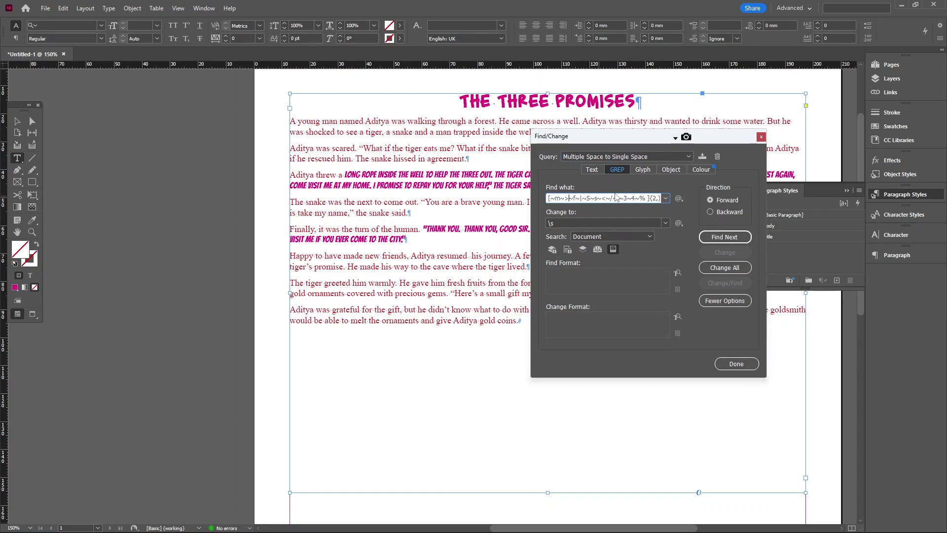
{"action": "left_click", "coordinate": [568, 221]}
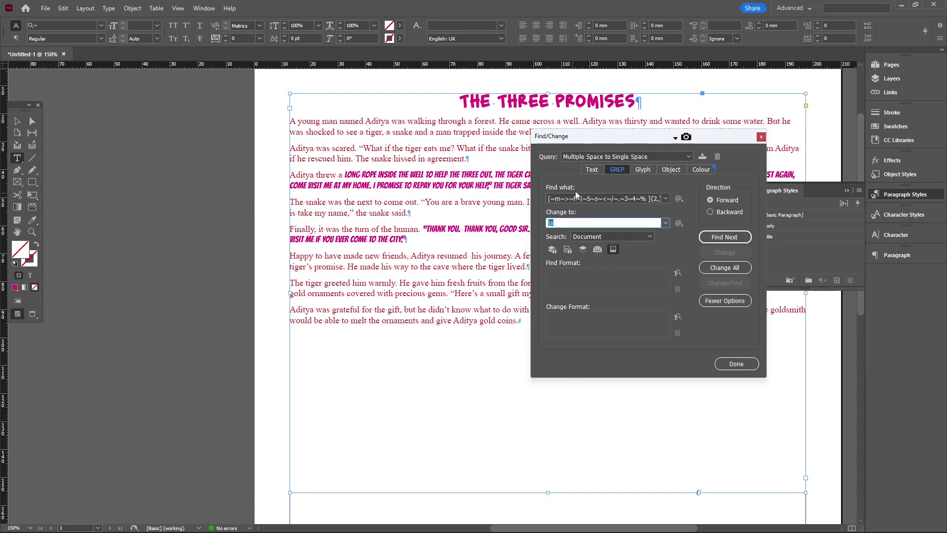